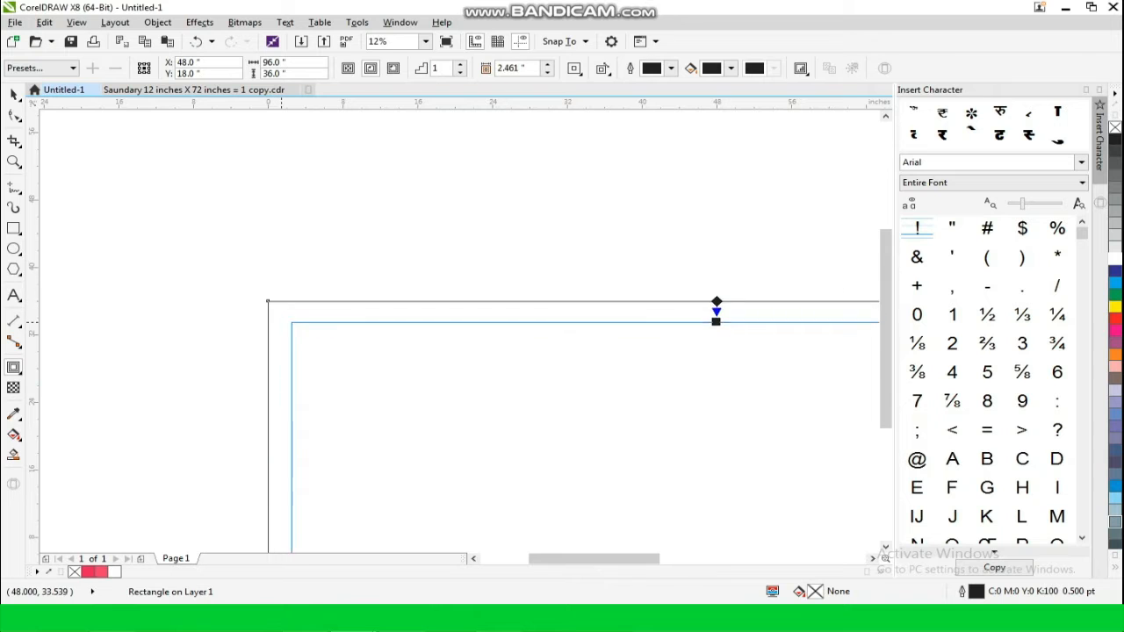
Step: Break the contour group apart so the inner and outer banner rectangles become separate objects
click(199, 22)
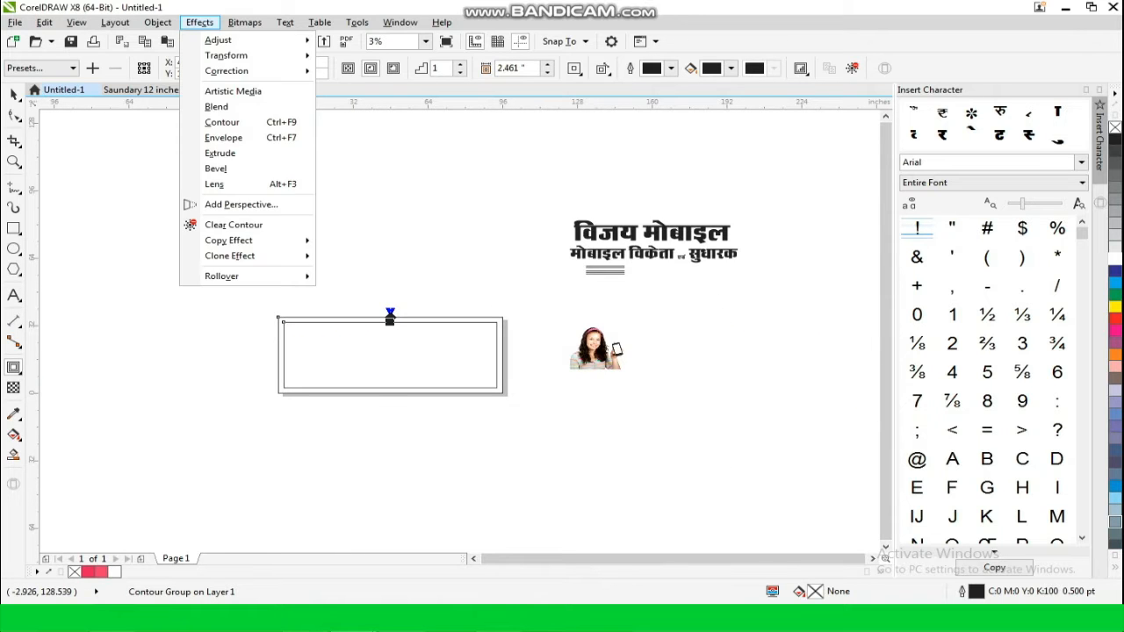
click(184, 221)
click(185, 212)
Step: Fill the inner rectangle with the darker pink-red document colour and the outer rectangle with the lighter one
click(14, 94)
click(283, 330)
click(88, 572)
click(280, 389)
scroll(292, 381, up, 2)
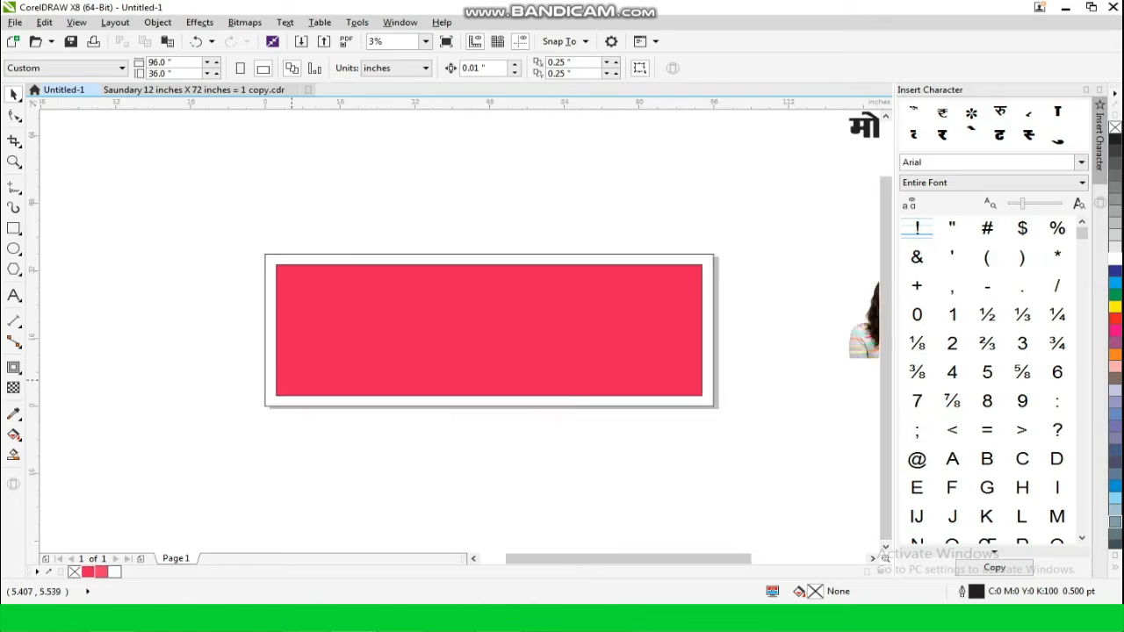
click(237, 433)
click(102, 572)
Step: Give the inner rectangle a white 10 pt outline and remove the outer rectangle's outline
click(369, 342)
right_click(1116, 259)
click(747, 69)
click(717, 188)
click(180, 220)
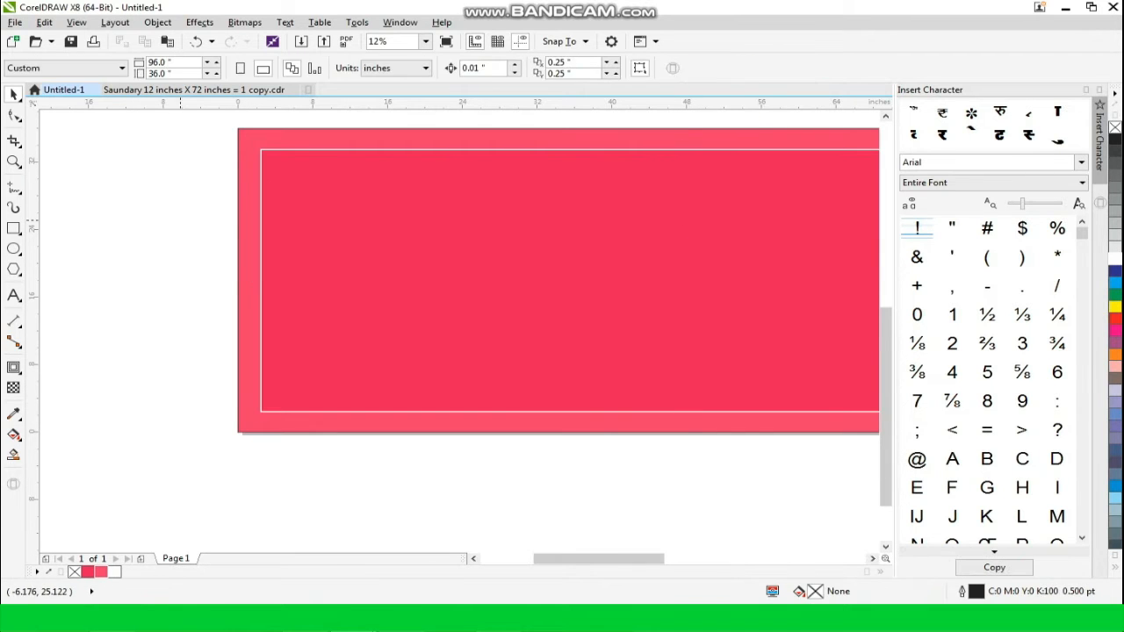
click(249, 212)
right_click(1115, 128)
click(113, 297)
Step: Place the heading विजय मोबाइल on the banner and enlarge it to about 85 inches wide
scroll(113, 297, down, 1)
scroll(392, 287, down, 1)
drag(621, 165, 343, 274)
scroll(343, 274, up, 1)
drag(579, 302, 646, 311)
drag(452, 313, 453, 322)
drag(646, 247, 655, 245)
drag(256, 319, 247, 321)
Step: Fill the heading white and refit it to about 84 inches wide near the banner's upper edge
click(1116, 259)
scroll(484, 264, up, 1)
scroll(466, 270, down, 1)
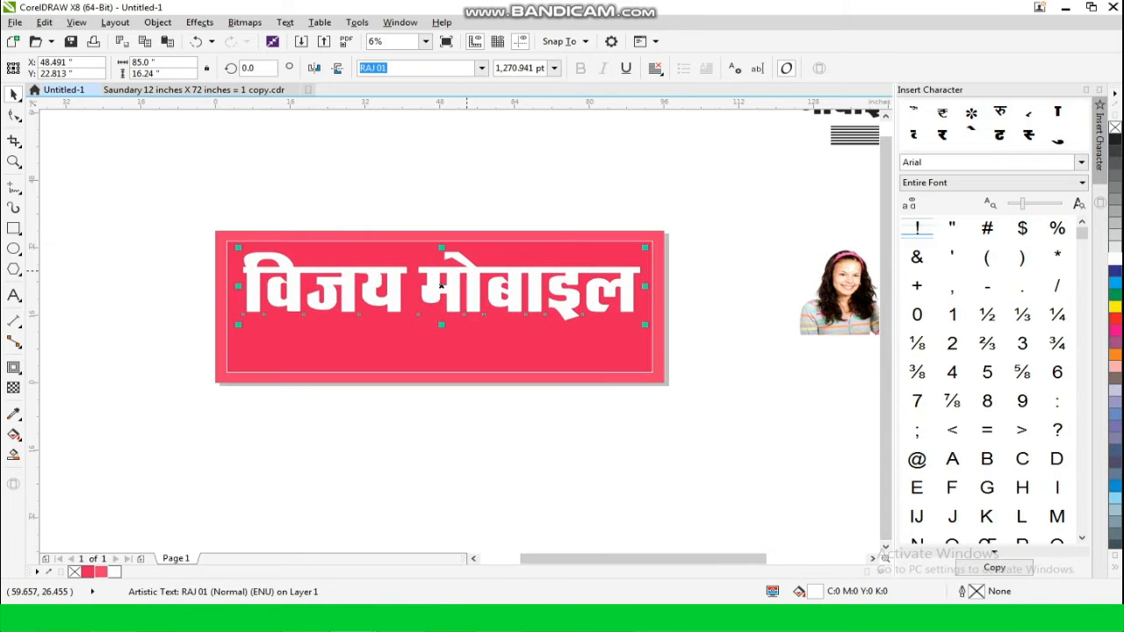
drag(237, 249, 293, 269)
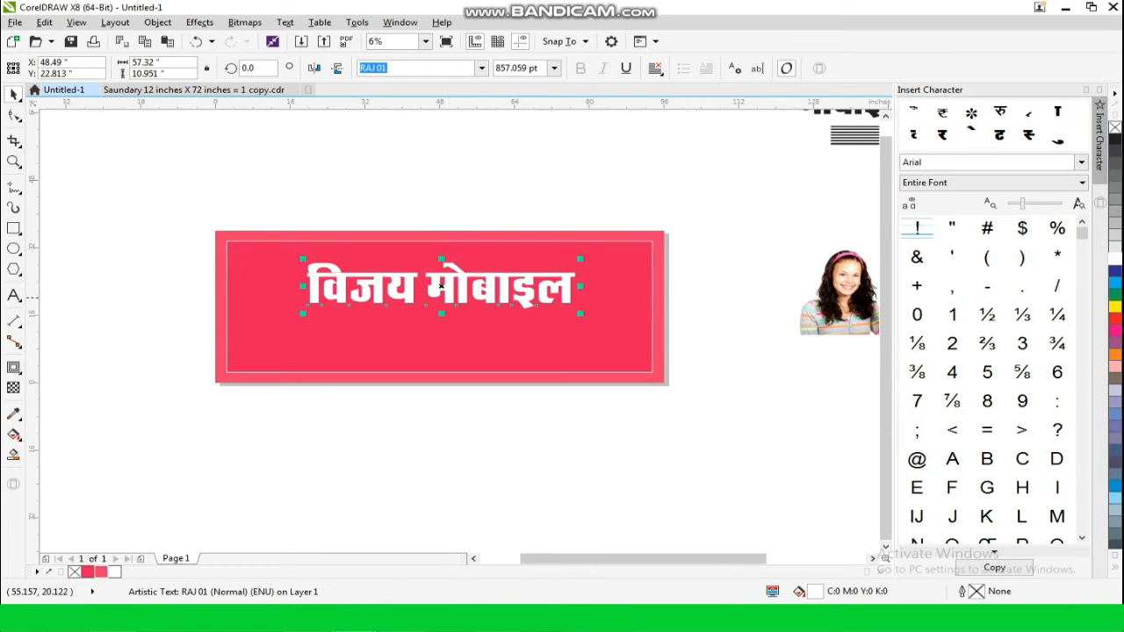
drag(441, 286, 434, 275)
drag(576, 307, 640, 320)
drag(491, 281, 494, 286)
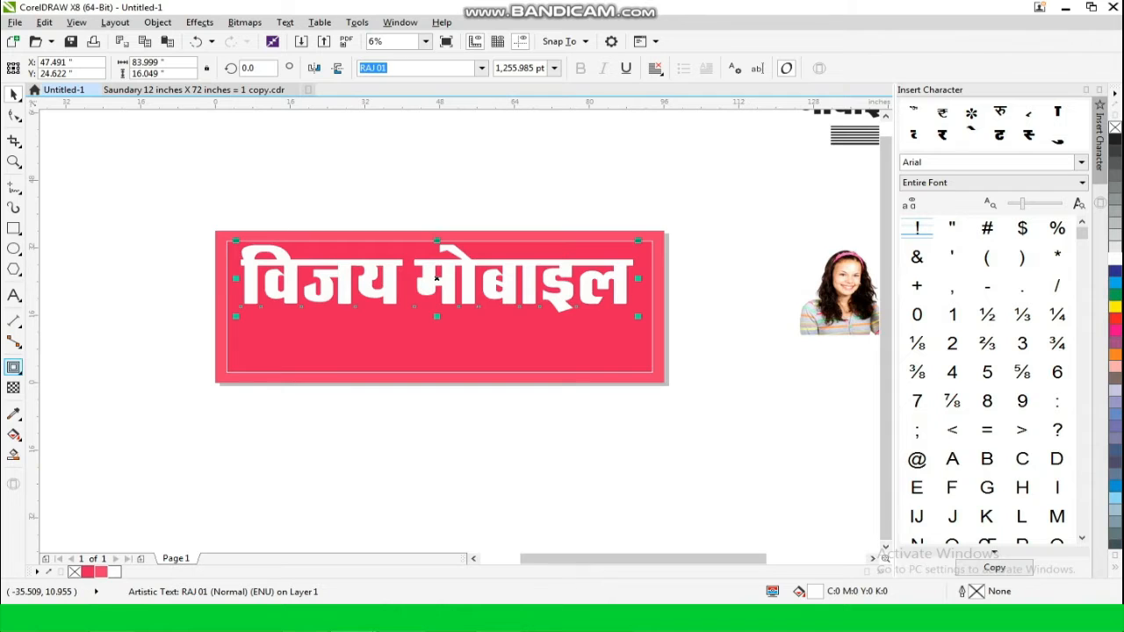
Step: Add a Flat Bottom Right drop shadow to the heading, offset about 0.57 by -0.83 inches with opacity 64
click(13, 367)
click(61, 367)
click(42, 68)
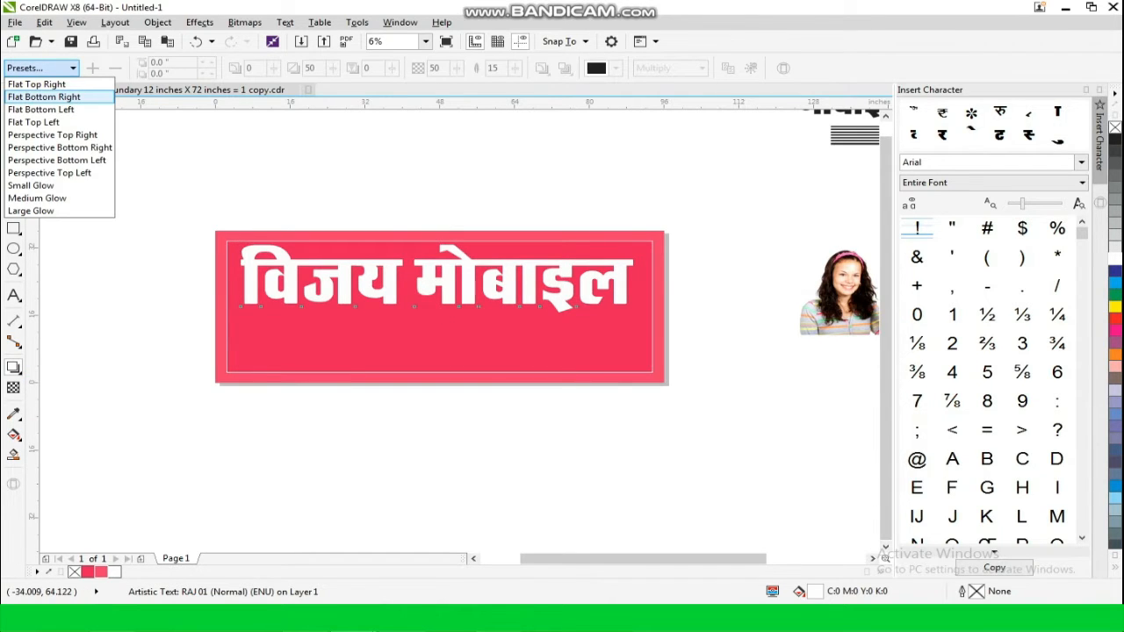
click(44, 96)
scroll(474, 276, up, 2)
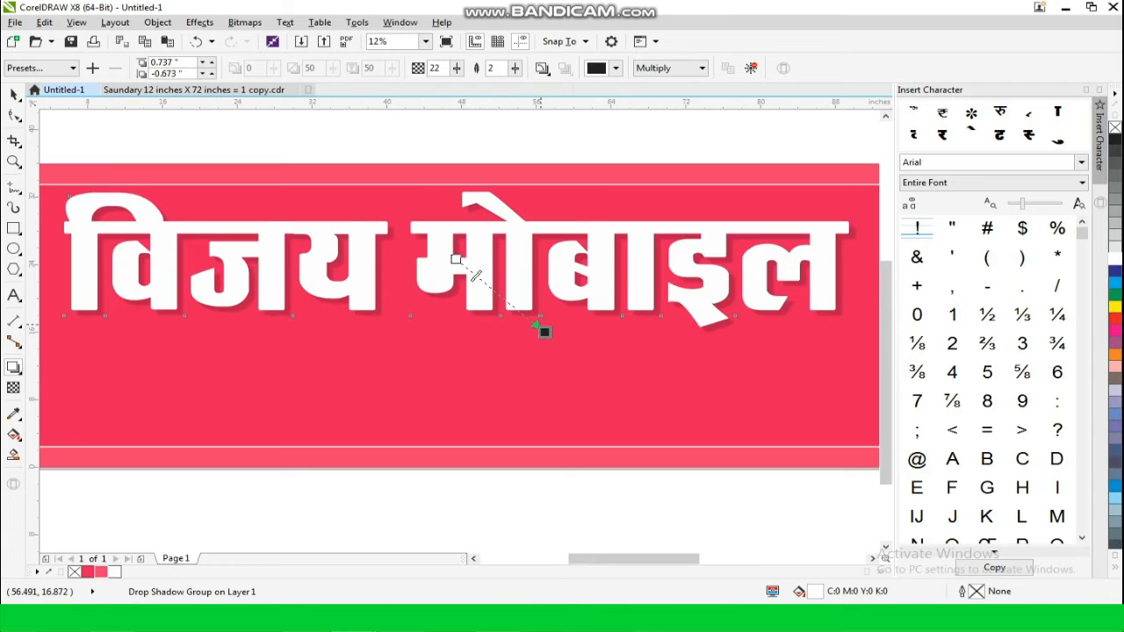
scroll(540, 325, up, 1)
drag(548, 341, 486, 344)
drag(398, 228, 430, 271)
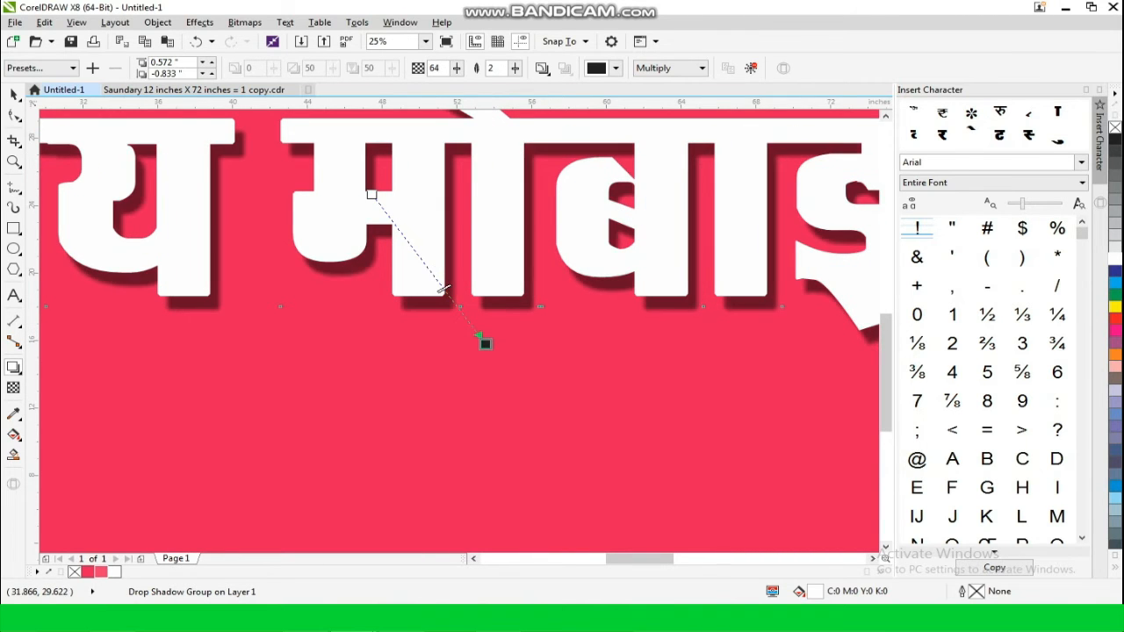
Step: Give the heading an 8 pt black outline with rounded corners
scroll(483, 339, down, 1)
key(F12)
click(461, 215)
click(422, 333)
click(461, 214)
click(422, 324)
click(509, 313)
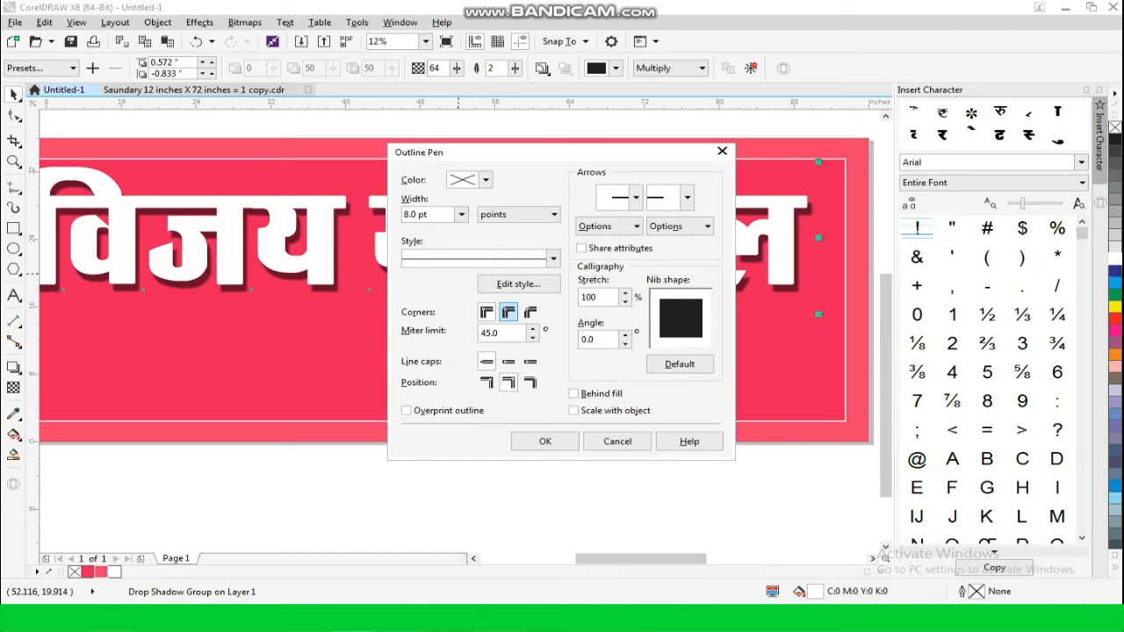
key(Return)
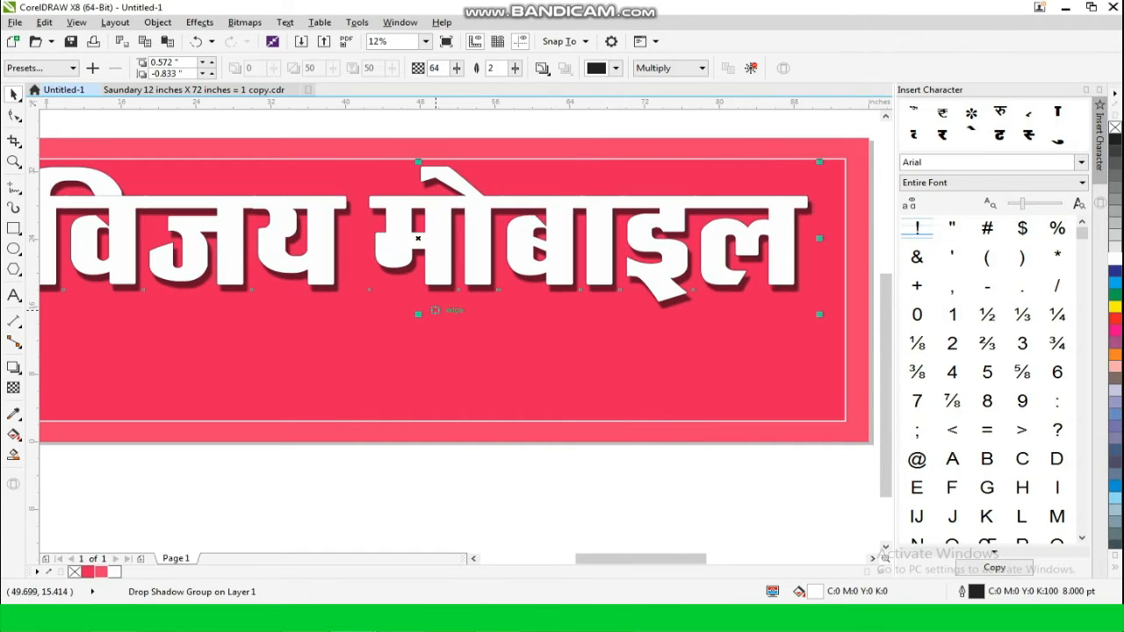
Step: Thicken the heading's outline to 16 pt
scroll(430, 277, up, 3)
scroll(430, 277, down, 2)
key(F12)
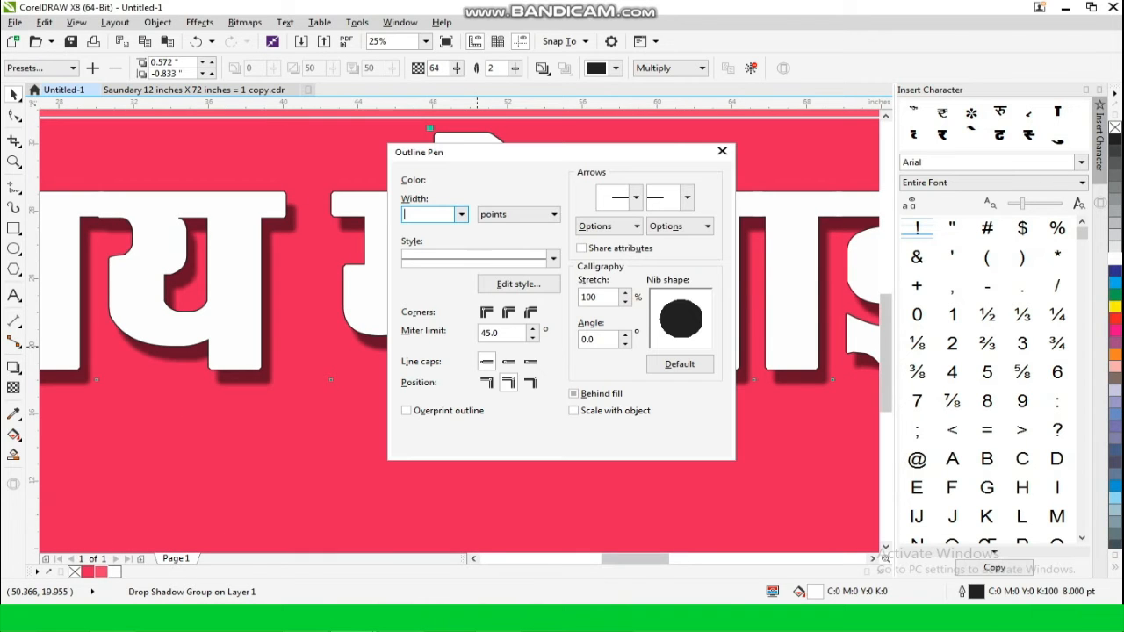
click(461, 215)
click(435, 366)
click(544, 442)
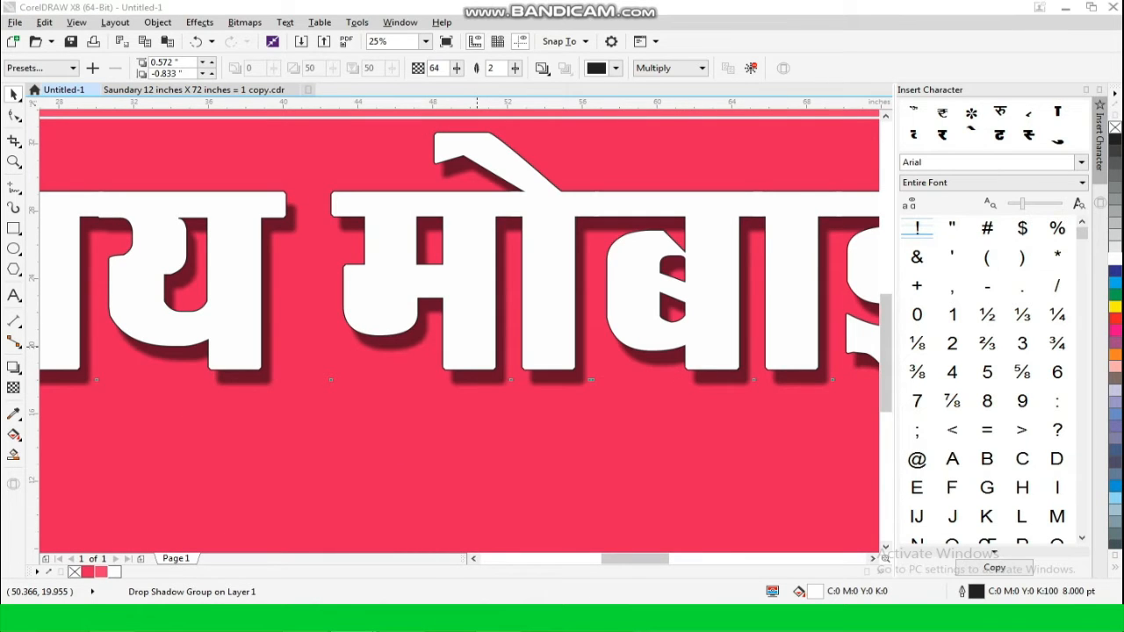
scroll(461, 323, down, 3)
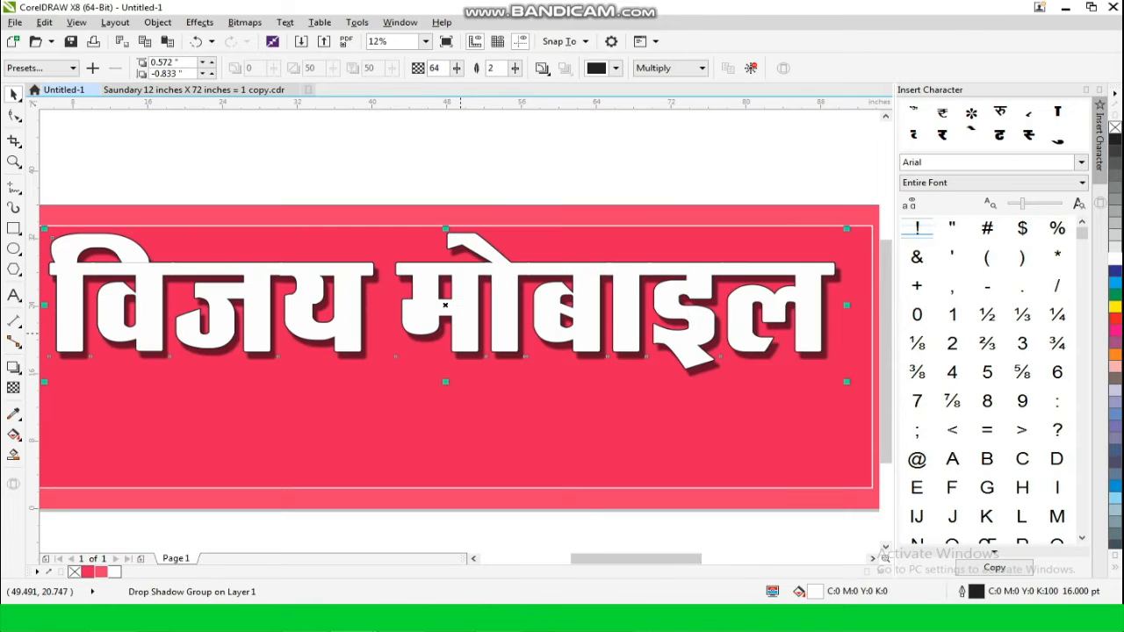
Step: Apply a vertical fountain fill to the heading, from yellow at its base to white at its top
scroll(453, 320, up, 1)
key(g)
drag(467, 340, 465, 269)
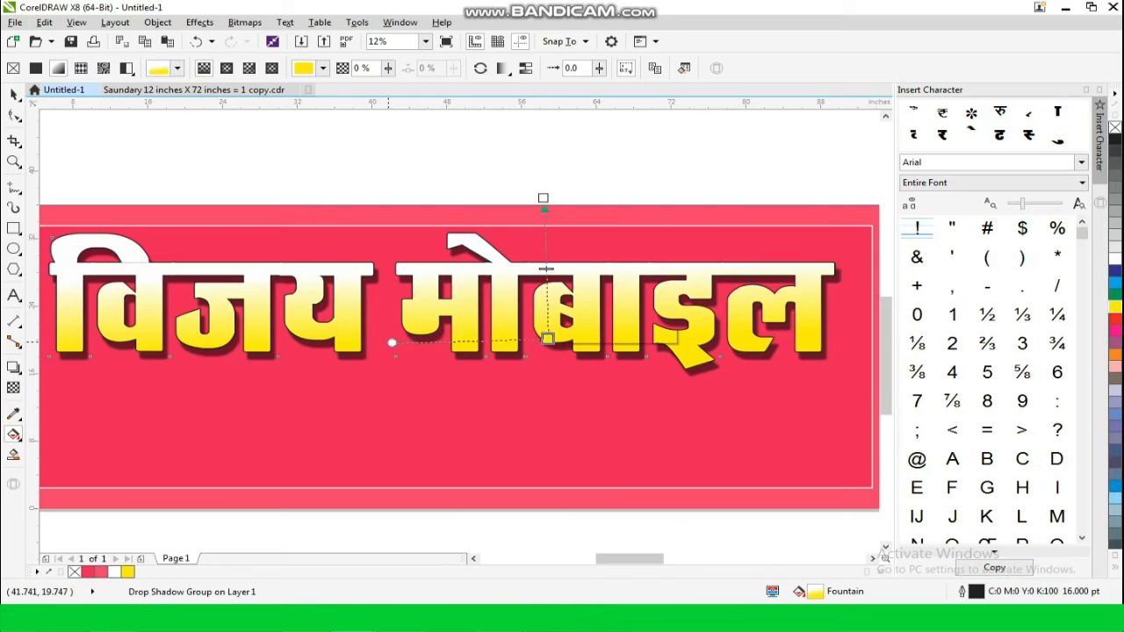
scroll(392, 341, up, 3)
key(space)
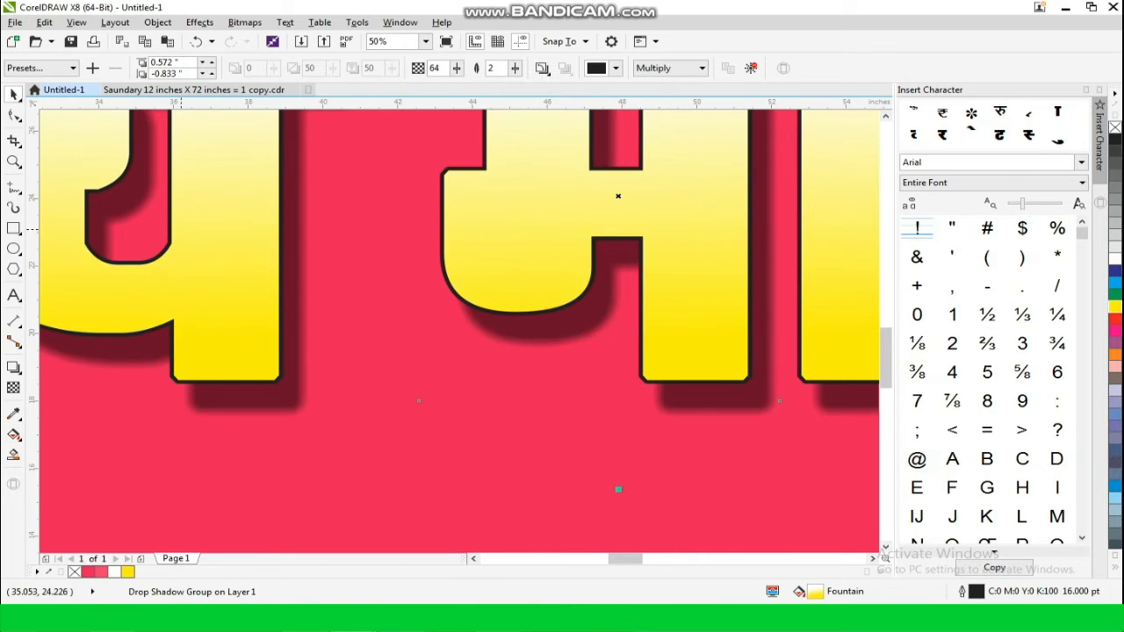
Step: Place the photo of the girl with the phone in the banner's lower left corner and scale it to fit
scroll(617, 194, down, 5)
drag(756, 398, 157, 451)
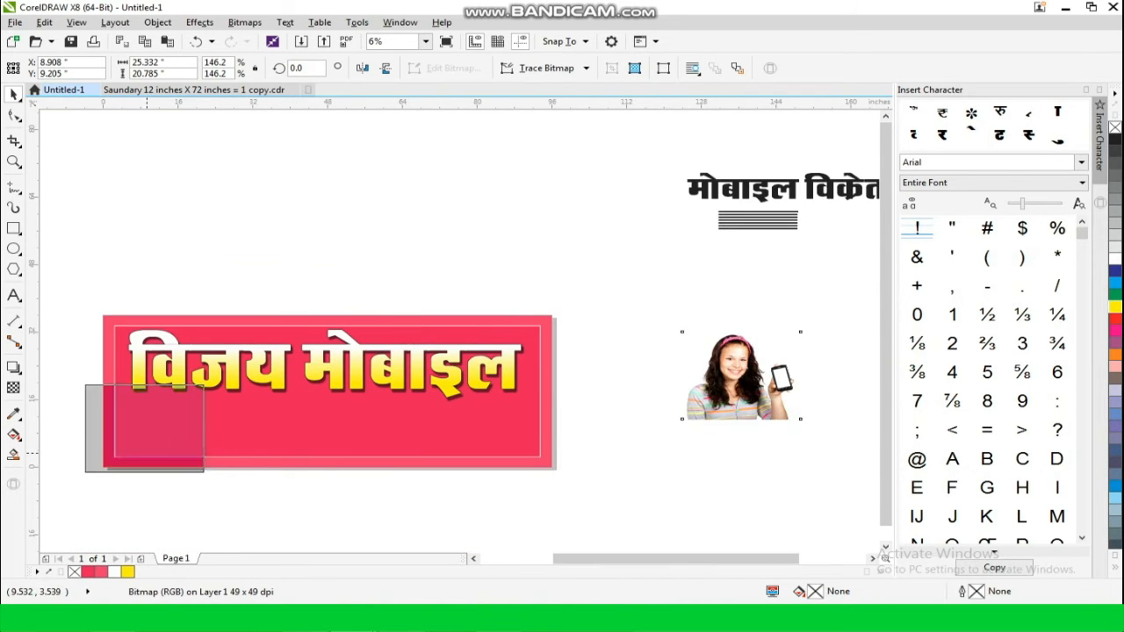
scroll(123, 433, up, 1)
drag(285, 336, 255, 359)
drag(143, 442, 172, 440)
drag(284, 355, 273, 364)
scroll(162, 478, up, 2)
scroll(227, 441, down, 1)
key(Down)
key(Down)
key(Down)
Step: PowerClip the photo inside the inner rectangle and adjust it within the frame to about 18.5 by 15.2 inches
right_click(230, 442)
click(286, 50)
click(492, 264)
click(784, 491)
drag(419, 236, 461, 206)
scroll(204, 298, down, 2)
scroll(378, 383, down, 1)
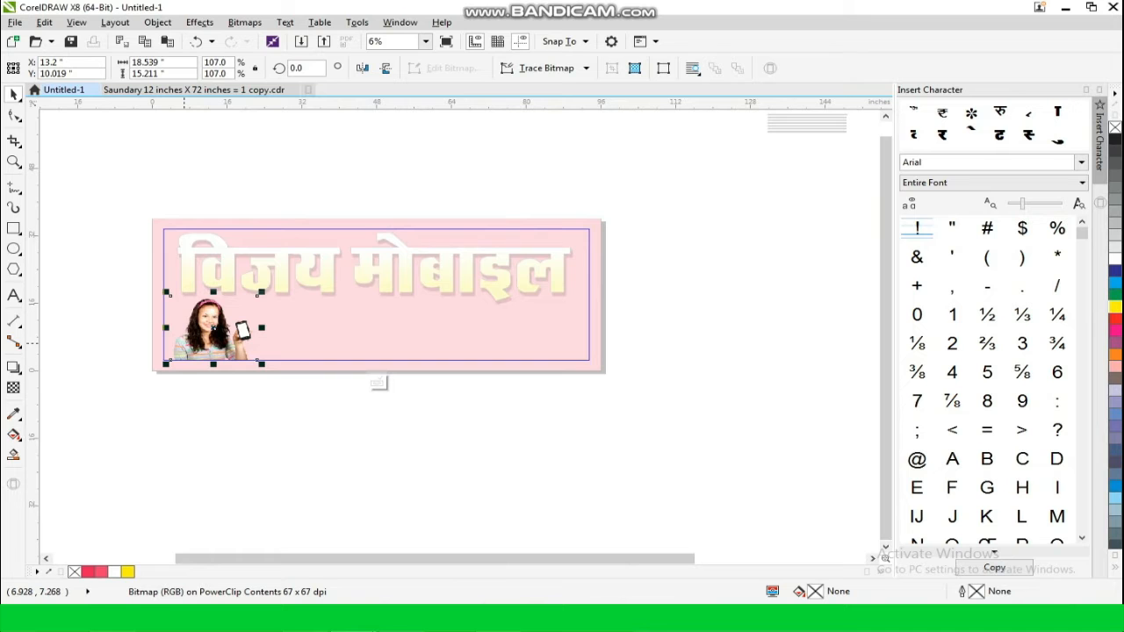
Step: Place a horizontally mirrored copy of the photo in the banner's lower right corner, aligned level with the original, and finish editing the PowerClip
drag(212, 329, 536, 331)
click(363, 67)
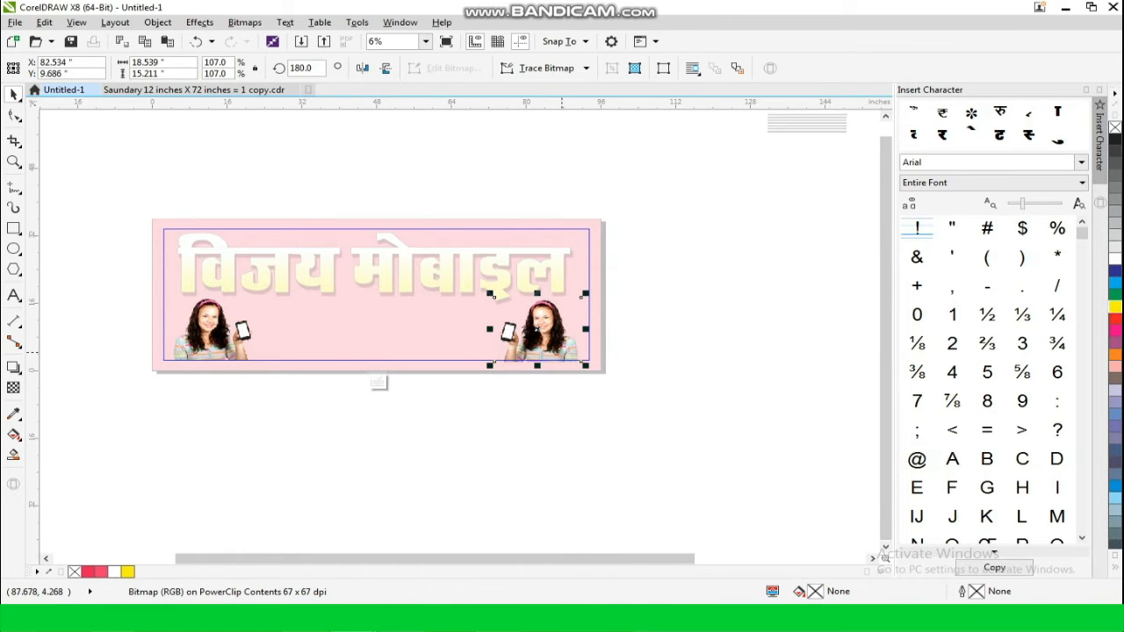
shift+click(214, 328)
key(e)
click(380, 383)
click(357, 422)
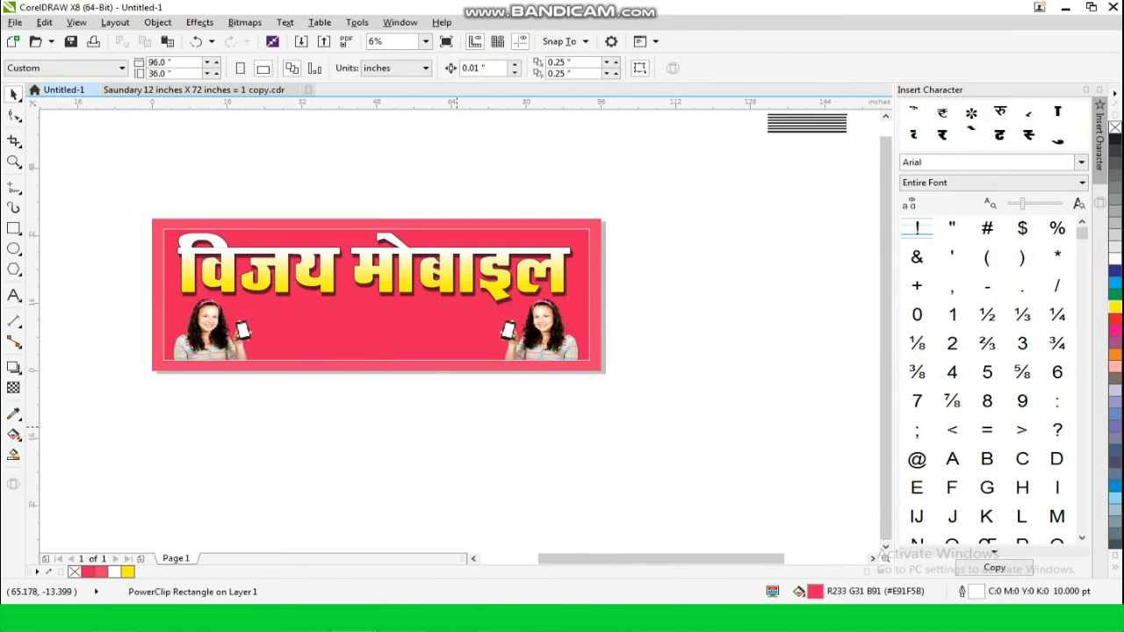
Step: Move the tagline text and the striped bitmap to just below the banner
scroll(358, 419, down, 1)
drag(734, 288, 308, 427)
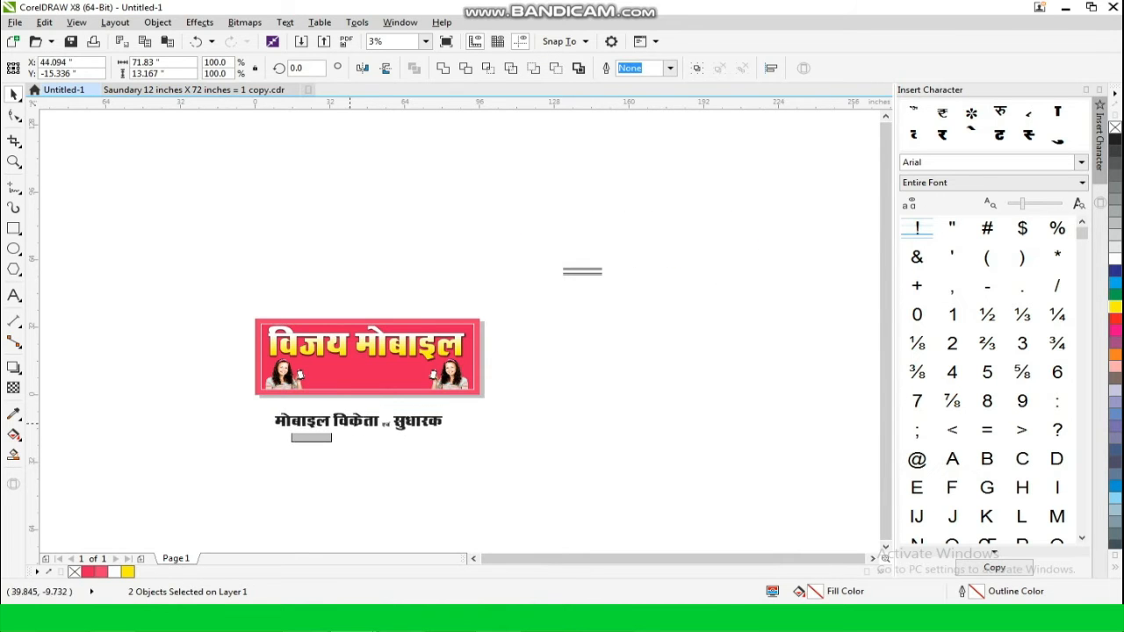
click(363, 408)
Step: Position the tagline between the two photos under the heading, scaled down to about 48.5 inches wide
scroll(365, 410, up, 1)
click(392, 443)
drag(391, 445, 397, 336)
drag(546, 313, 504, 317)
scroll(313, 333, up, 1)
drag(441, 334, 435, 371)
scroll(439, 354, down, 1)
scroll(439, 353, up, 1)
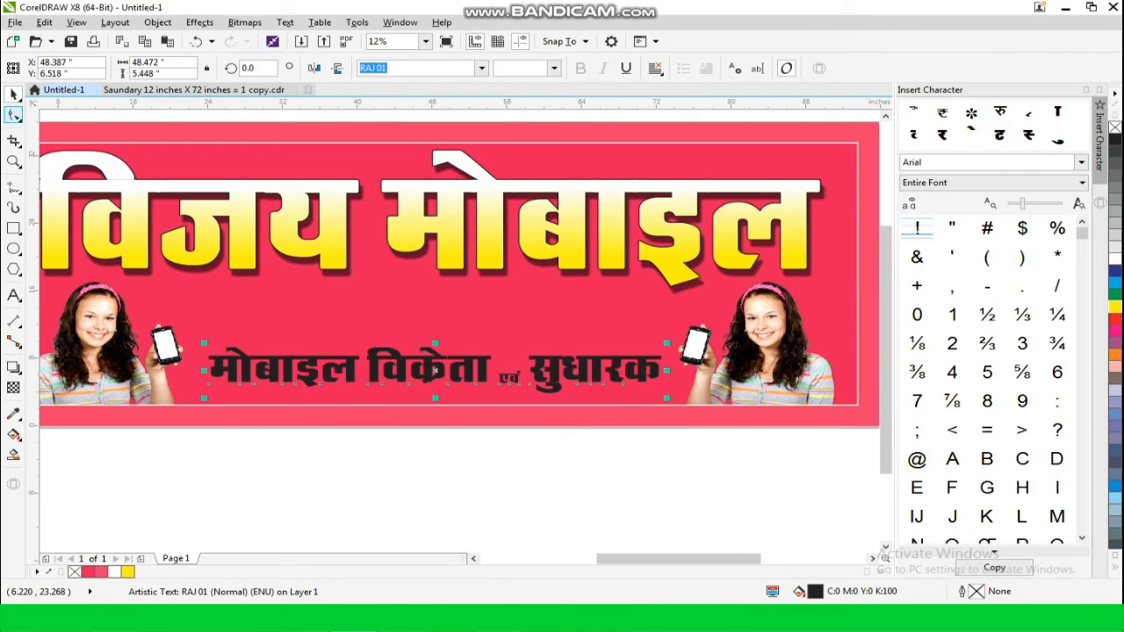
Step: Shift the loose slanted stroke character under the क with the Shape tool so the word reads विक्रेता
click(13, 115)
scroll(454, 395, up, 3)
click(433, 344)
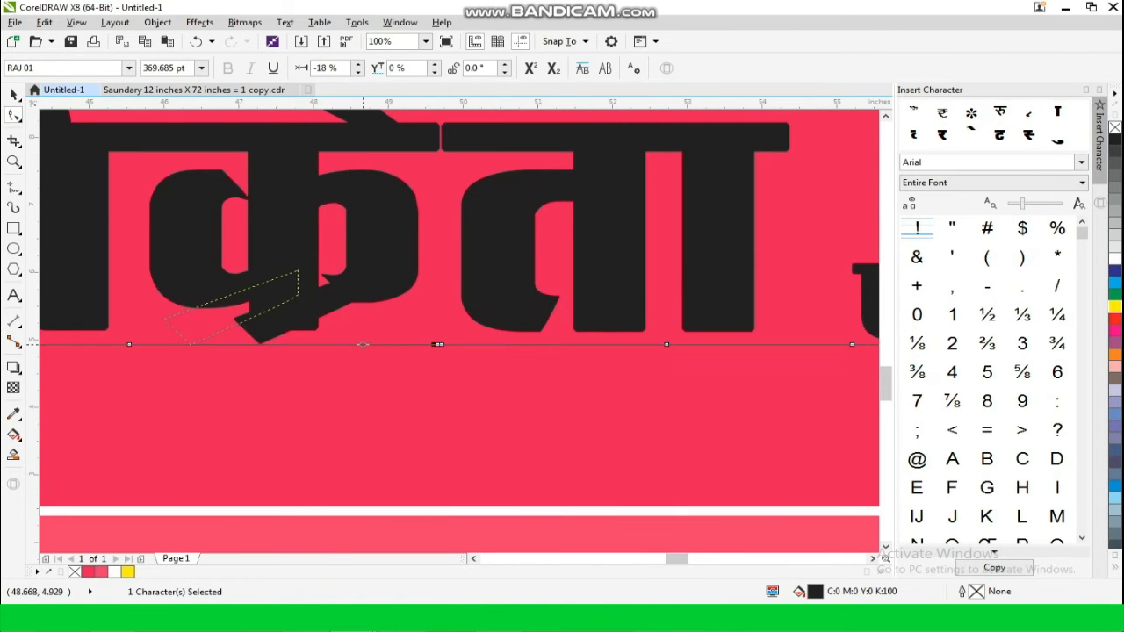
drag(364, 344, 349, 344)
scroll(368, 353, down, 2)
click(14, 94)
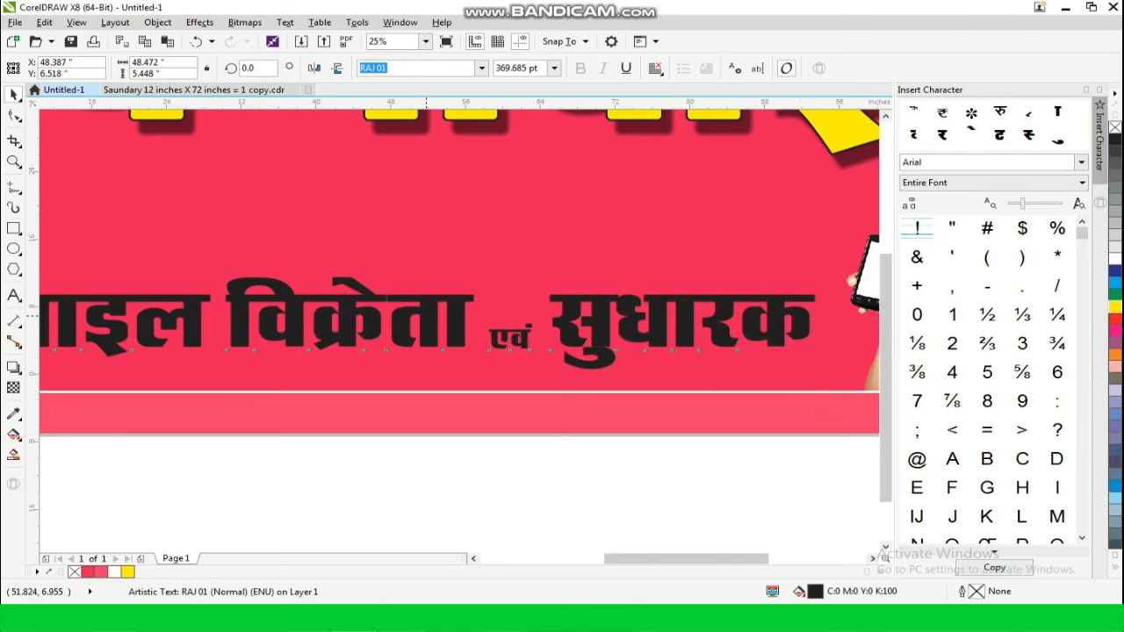
Step: Fill the tagline yellow and size it to about 45.8 inches wide between the photos
scroll(423, 315, down, 1)
scroll(202, 314, up, 1)
drag(127, 325, 170, 325)
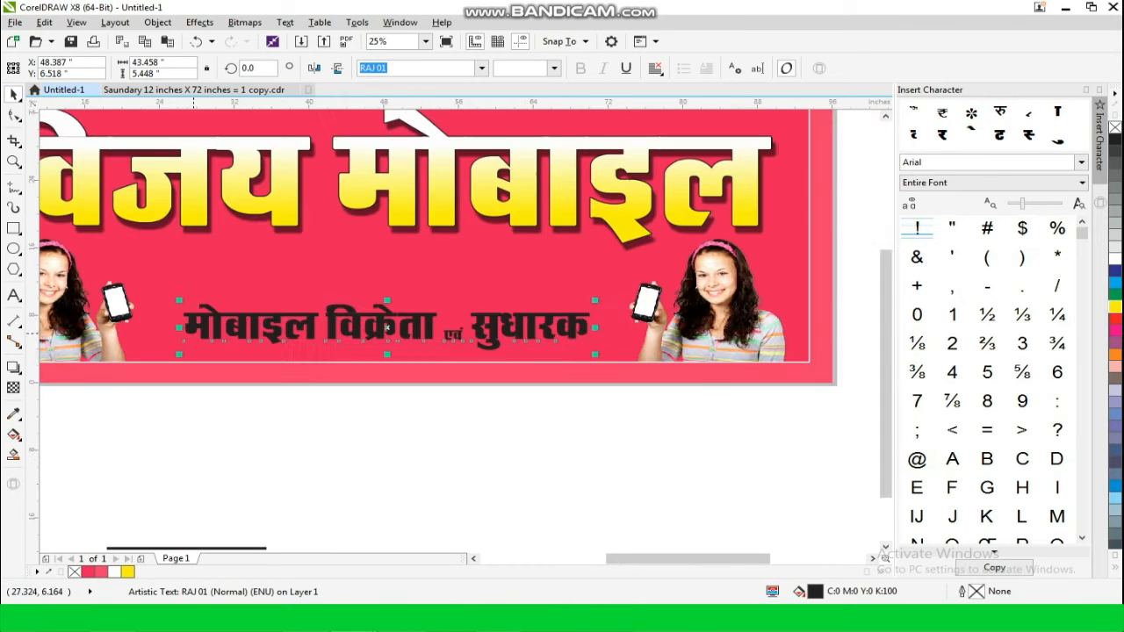
click(1116, 307)
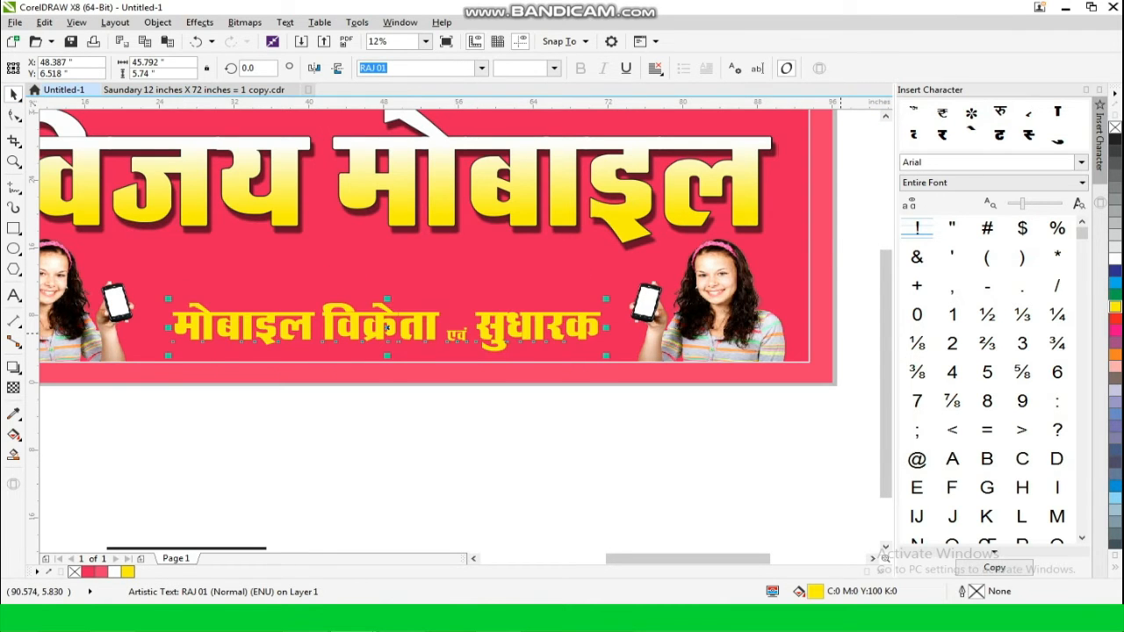
click(632, 406)
scroll(633, 406, down, 1)
scroll(520, 388, up, 1)
drag(518, 347, 517, 342)
click(485, 439)
Step: Try the striped bitmap under the tagline and delete it
scroll(484, 439, down, 1)
drag(378, 514, 423, 404)
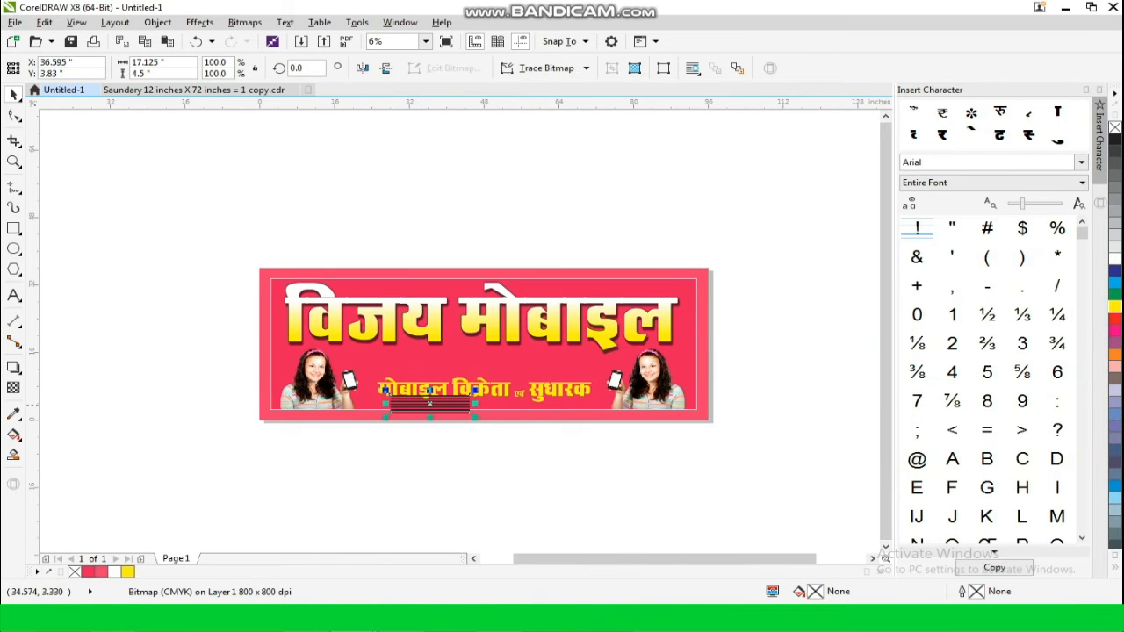
scroll(424, 404, up, 2)
scroll(467, 399, down, 1)
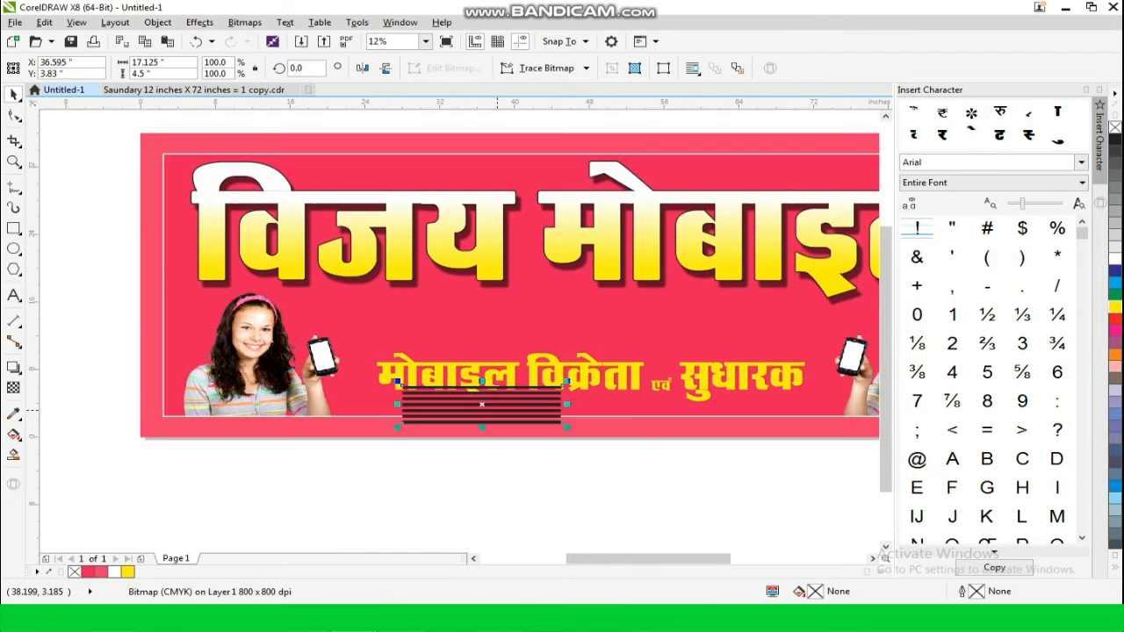
key(Delete)
Step: Draw a horizontal line about 7.1 inches long below the word मोबाइल and set its width to 8 pt
scroll(467, 400, up, 1)
click(14, 187)
click(290, 398)
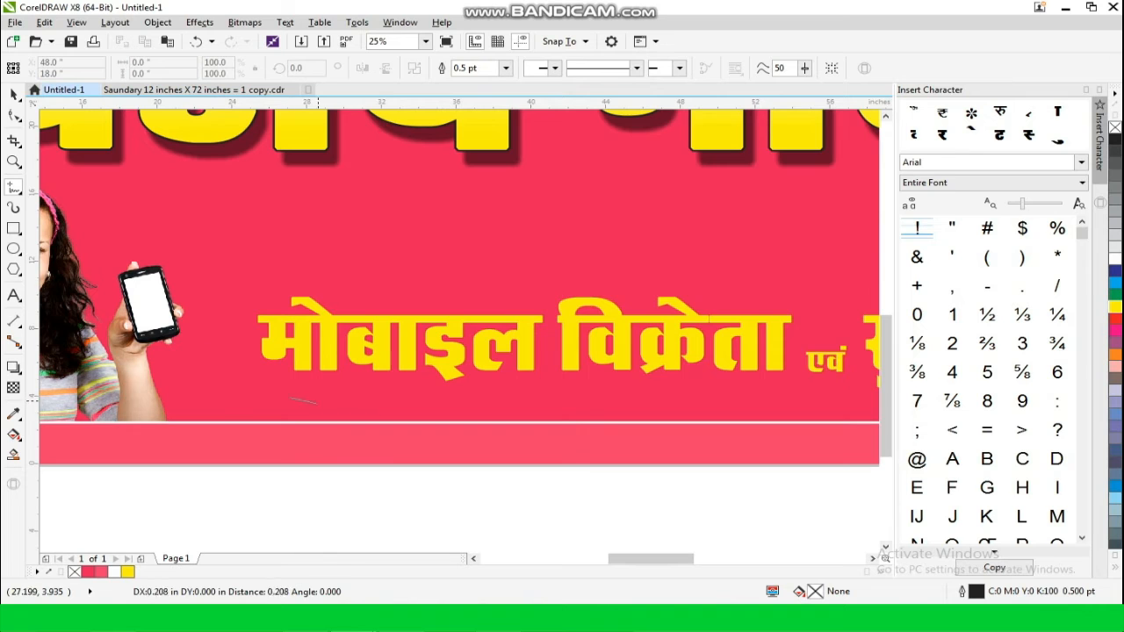
click(429, 398)
click(506, 68)
click(465, 156)
click(506, 67)
click(465, 177)
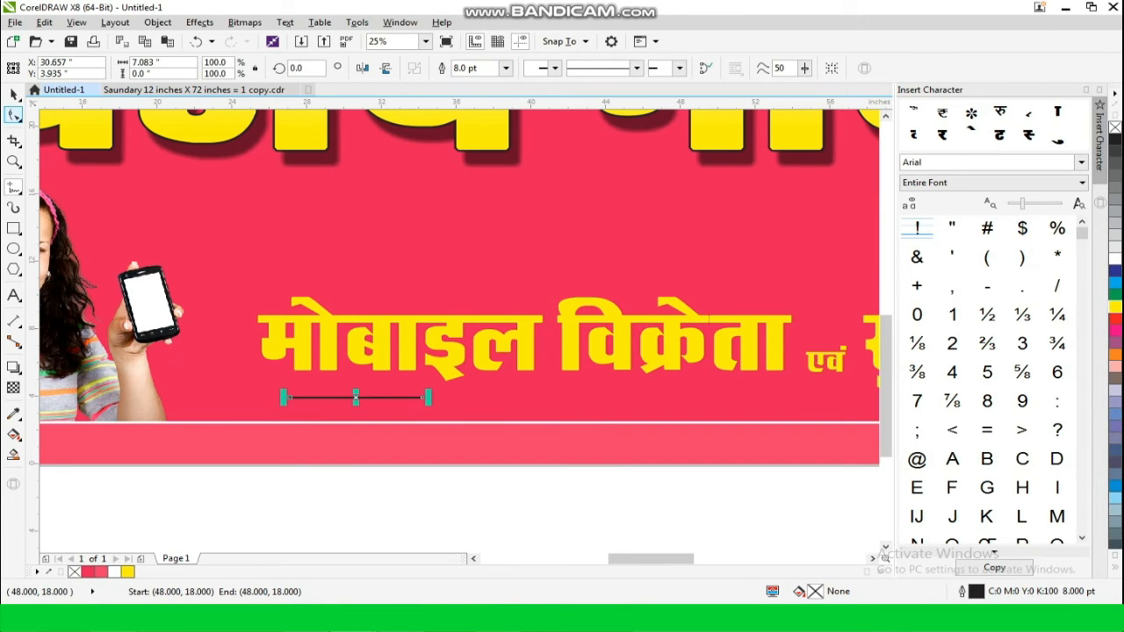
Step: Apply a linear transparency to the line so that it fades out towards its right end
click(13, 387)
scroll(282, 391, up, 3)
drag(282, 385, 546, 385)
click(14, 94)
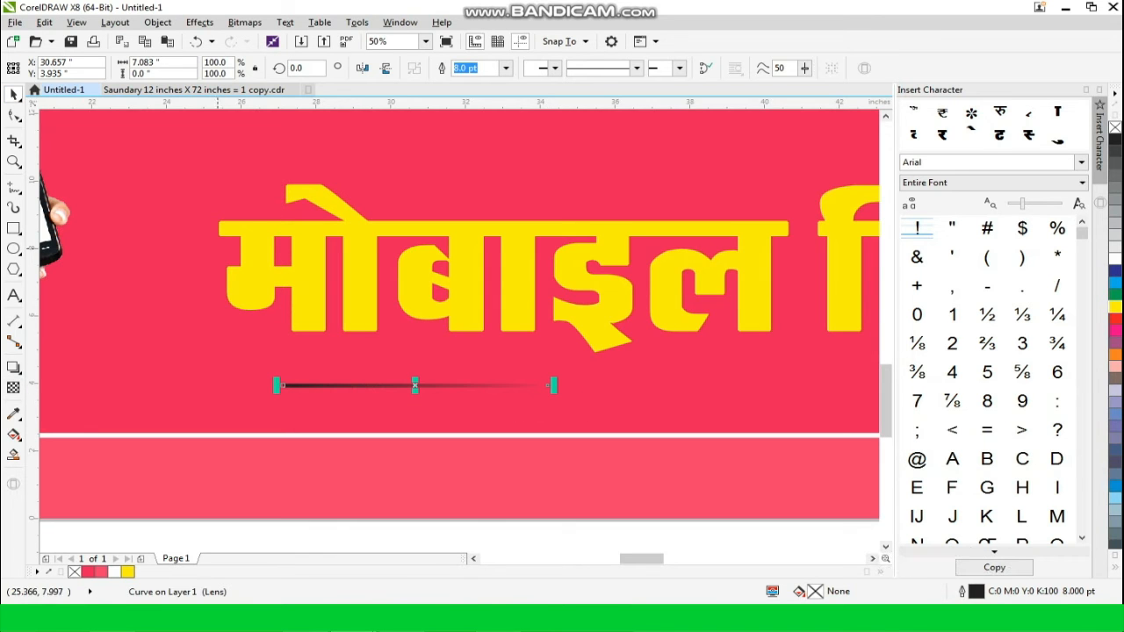
Step: Copy the faded line slightly downward and repeat the duplication to make a stack of seven lines
drag(410, 386, 411, 398)
right_click(411, 398)
key(ctrl+r)
key(ctrl+r)
key(ctrl+r)
key(ctrl+r)
scroll(411, 398, down, 1)
Step: Compress the stack of lines to about 1.125 inches high above the border and colour the lines white
drag(565, 501, 330, 370)
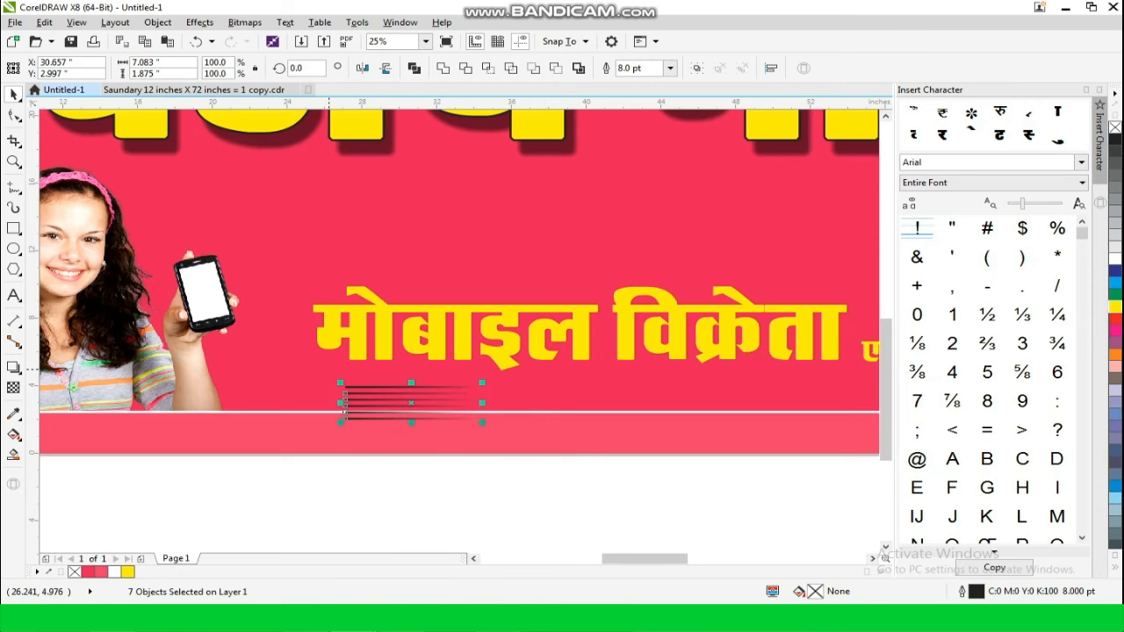
scroll(375, 406, up, 1)
drag(442, 427, 442, 405)
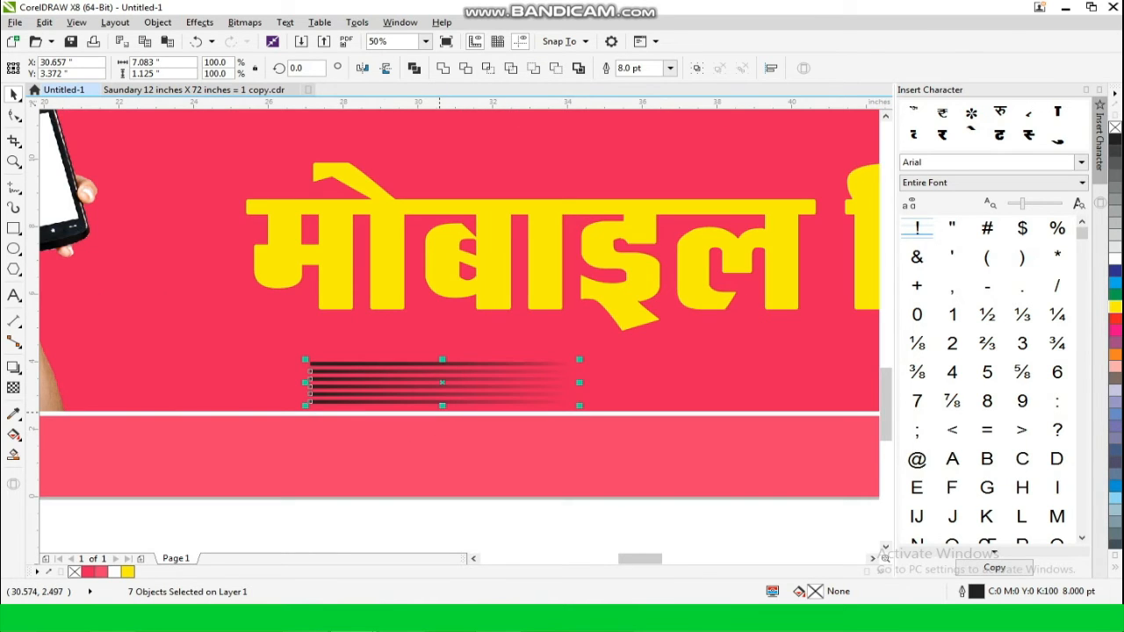
right_click(1115, 259)
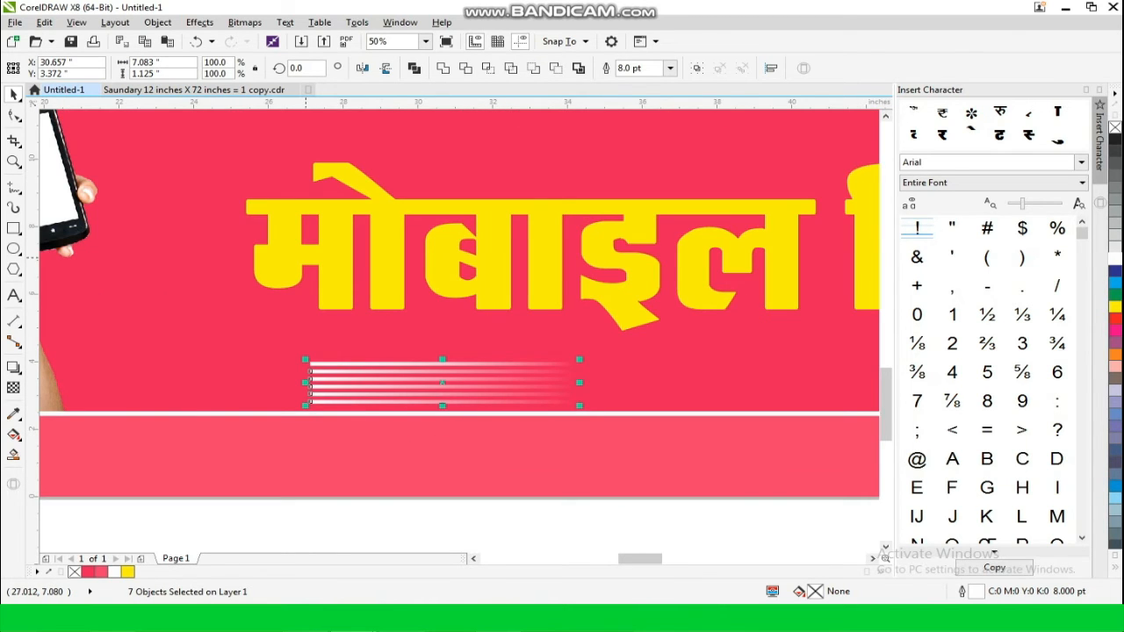
Step: Group the seven lines and mirror the group horizontally
key(ctrl+g)
click(362, 68)
scroll(243, 265, down, 2)
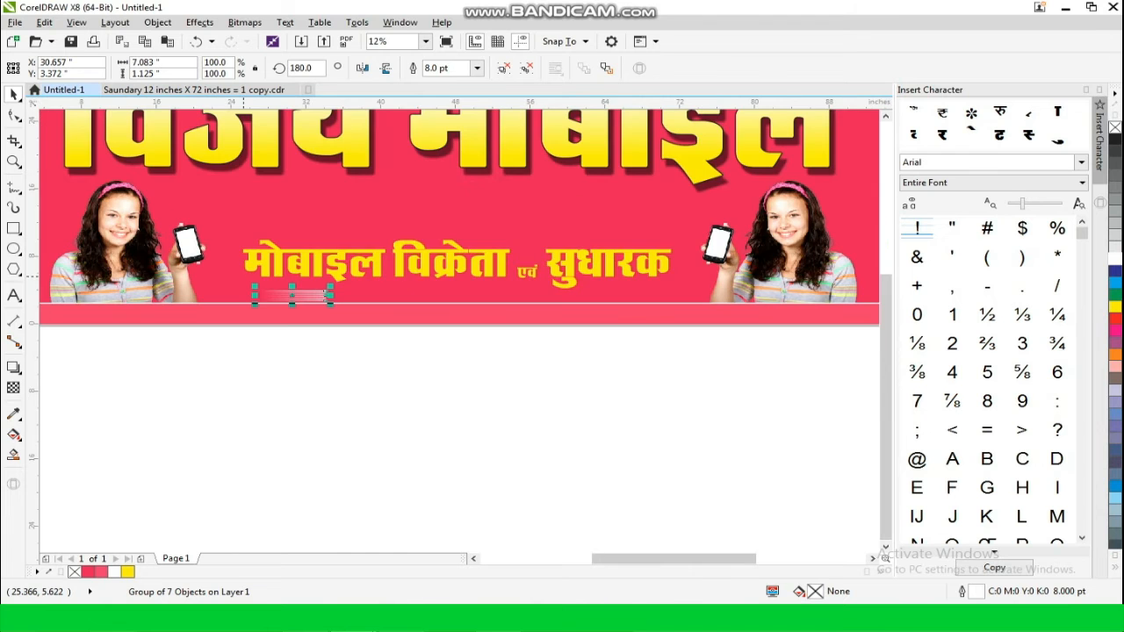
Step: Place a copy of the group of seven lines further right beneath the tagline
scroll(293, 292, up, 1)
drag(293, 303, 556, 300)
right_click(556, 299)
scroll(556, 302, down, 1)
Step: Move the line groups further apart so that they sit under the two ends of the tagline
drag(666, 391, 377, 286)
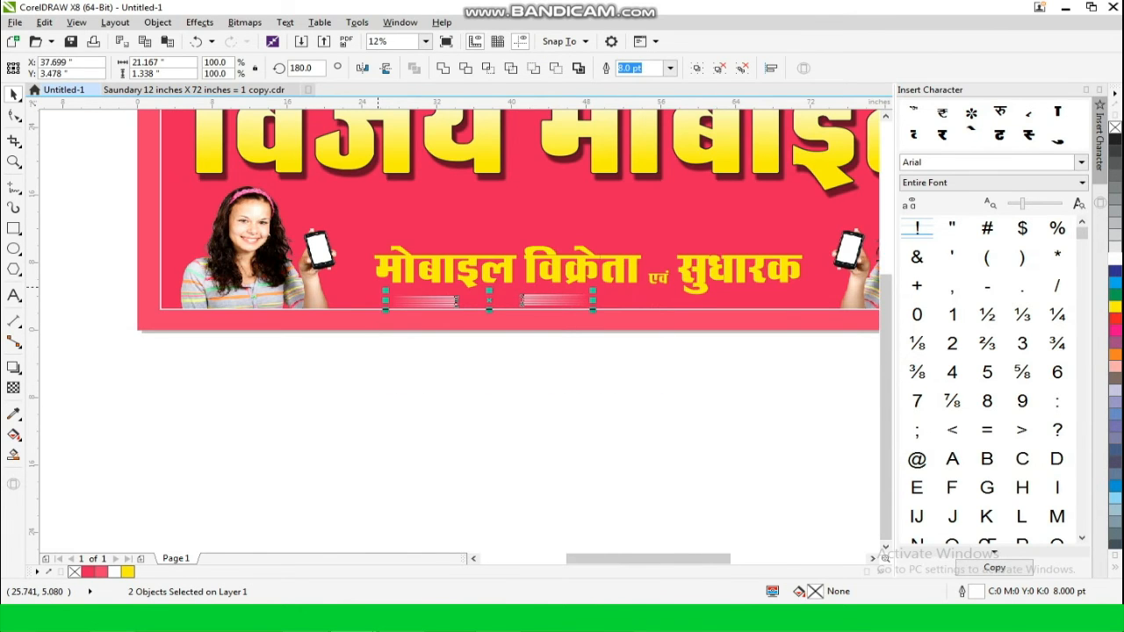
scroll(440, 311, down, 1)
scroll(516, 290, up, 1)
drag(463, 322, 677, 318)
click(537, 367)
shift+click(400, 318)
click(442, 419)
scroll(444, 418, down, 1)
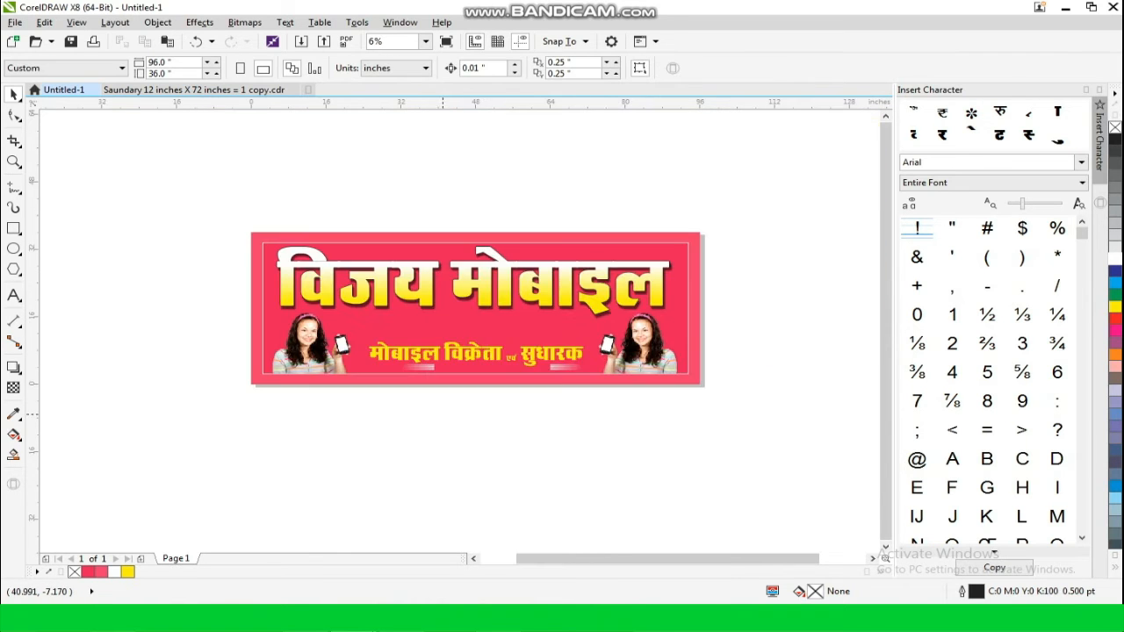
Step: Draw a bar about 42.4 by 4.25 inches between the heading and tagline, fully round its ends, and nudge it up slightly
scroll(598, 327, up, 1)
click(13, 228)
drag(161, 327, 190, 347)
click(13, 114)
click(35, 110)
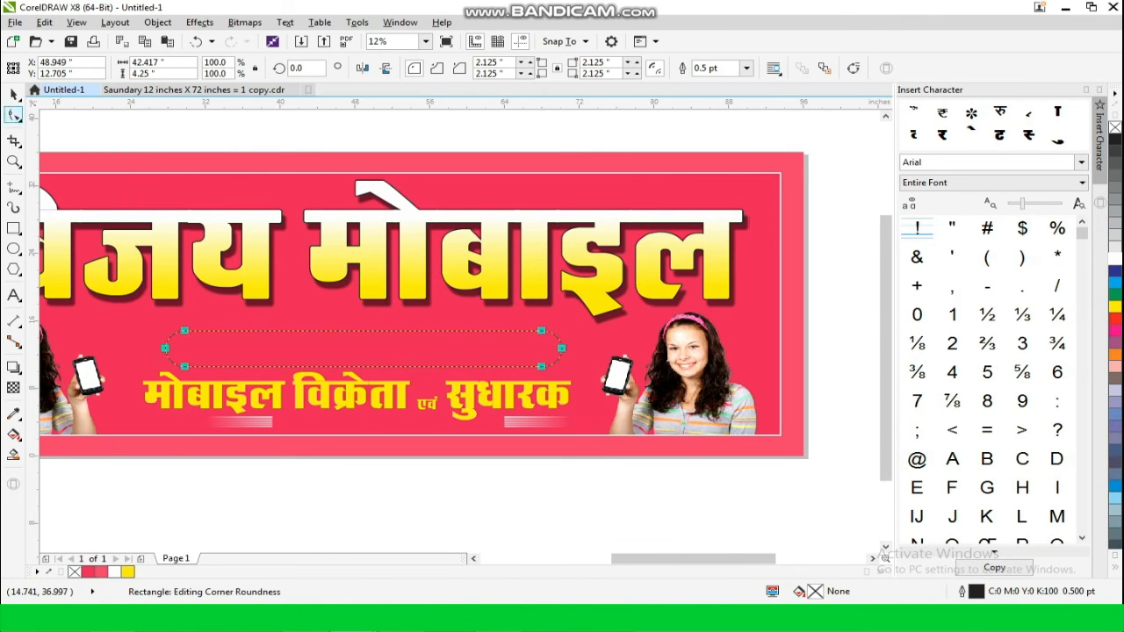
key(space)
scroll(284, 331, up, 1)
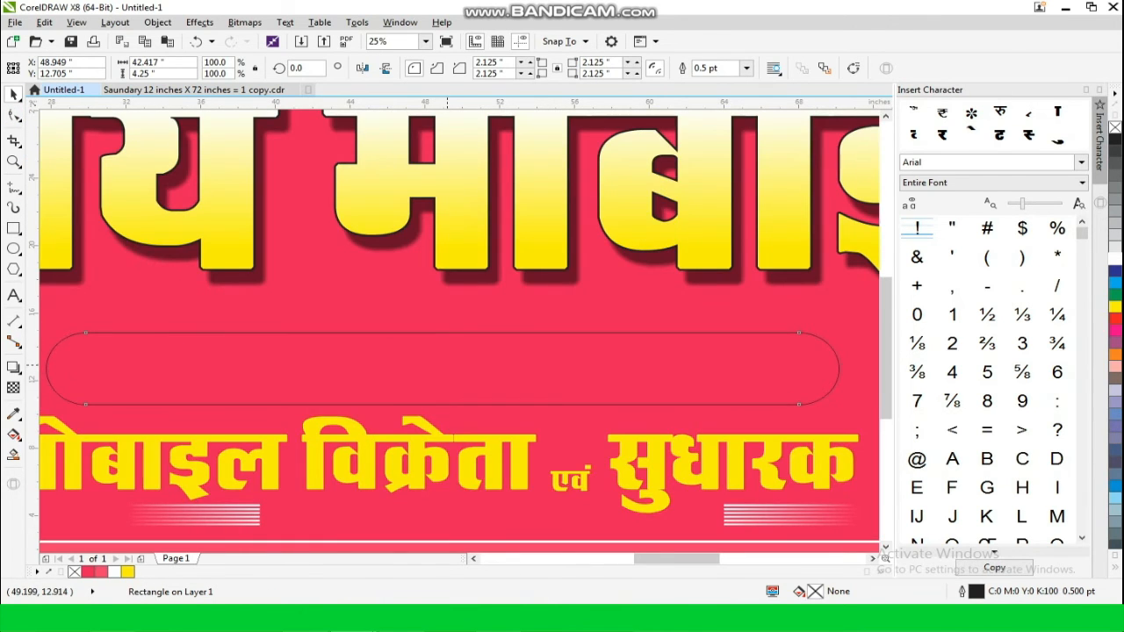
key(Up)
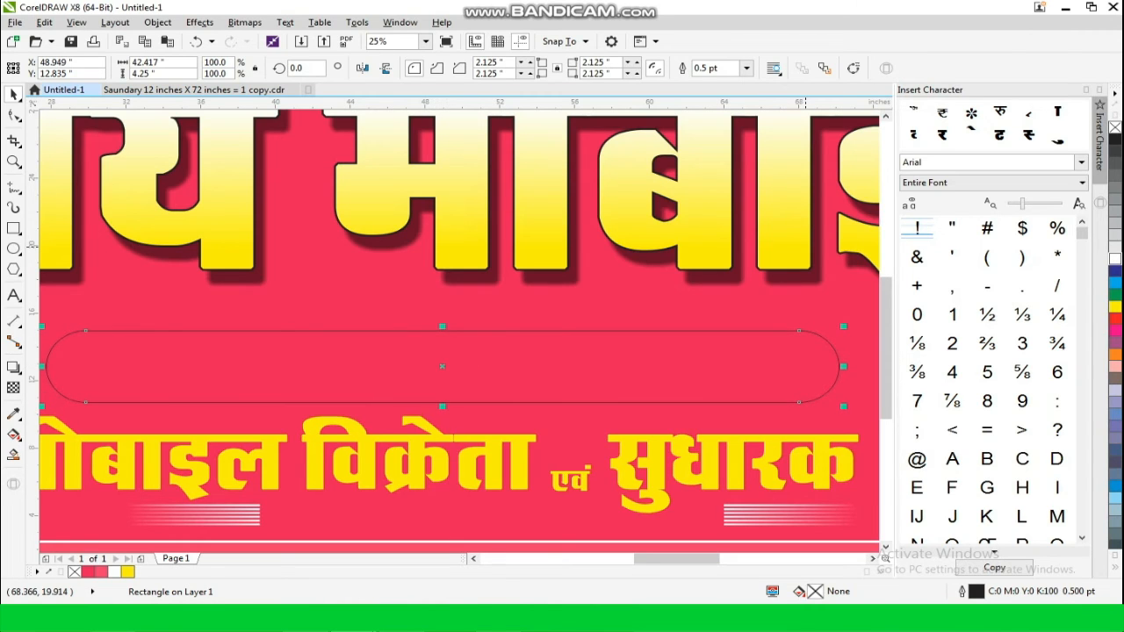
Step: Fill the rounded bar with the border's lighter pink and give it a white 8 pt outline
click(1115, 259)
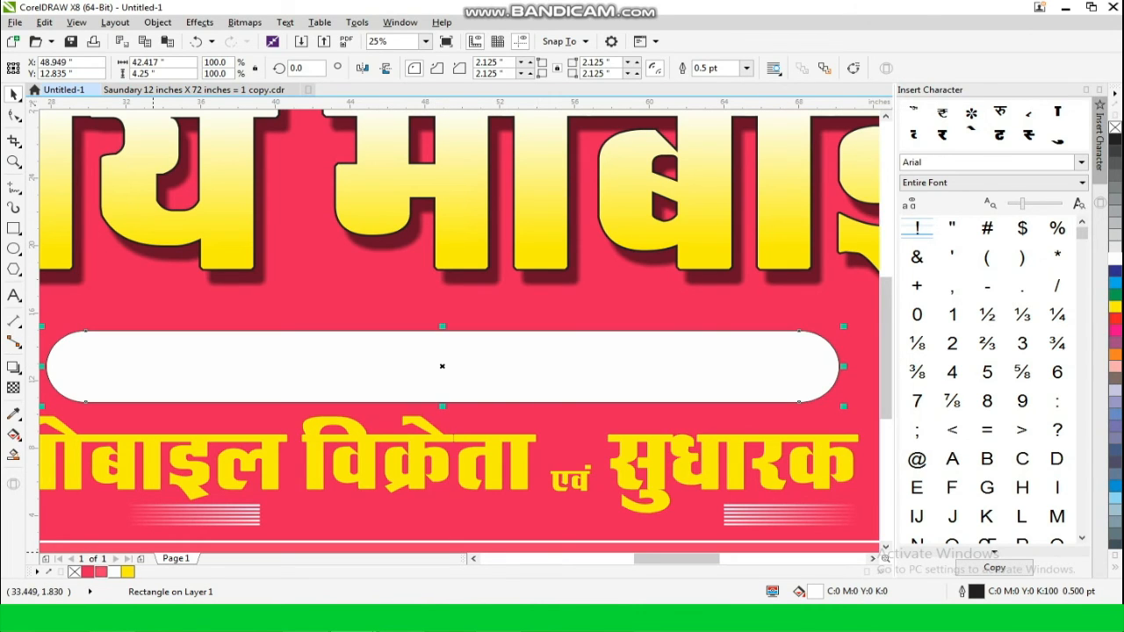
click(101, 572)
right_click(1115, 259)
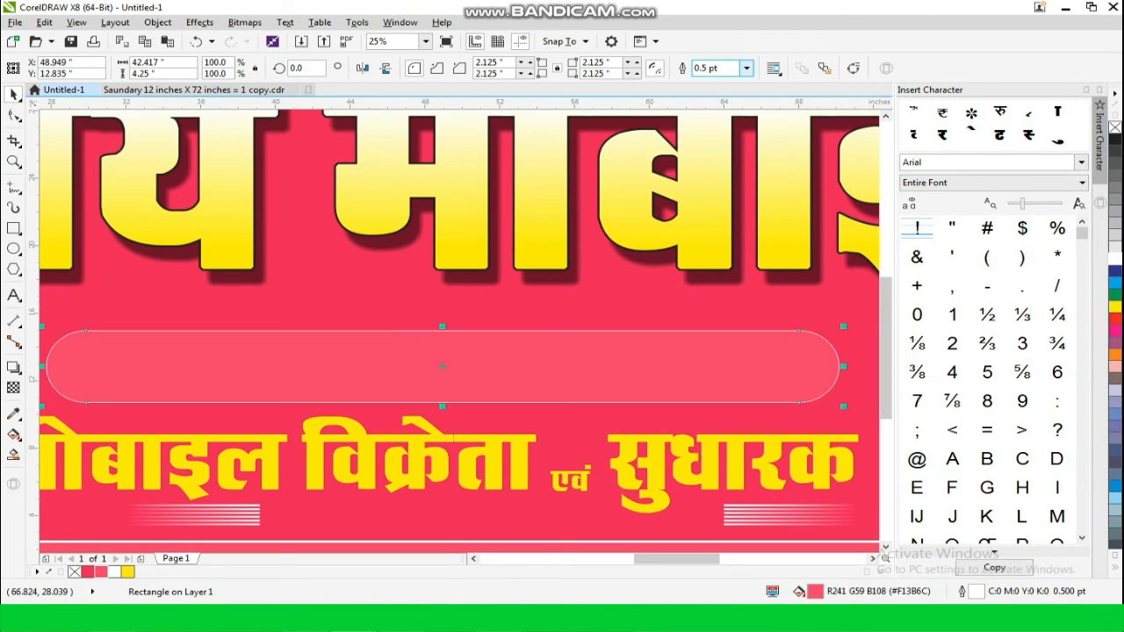
click(747, 68)
click(720, 178)
Step: Nudge the rounded bar upward to leave more room above the tagline
scroll(564, 261, down, 1)
click(491, 448)
click(483, 318)
key(Up)
key(Up)
key(Up)
key(Up)
key(Up)
key(Up)
key(Up)
key(Up)
key(Up)
key(Up)
key(Up)
key(Up)
key(Up)
key(Up)
key(Up)
key(Up)
key(Up)
key(Up)
key(Up)
key(Up)
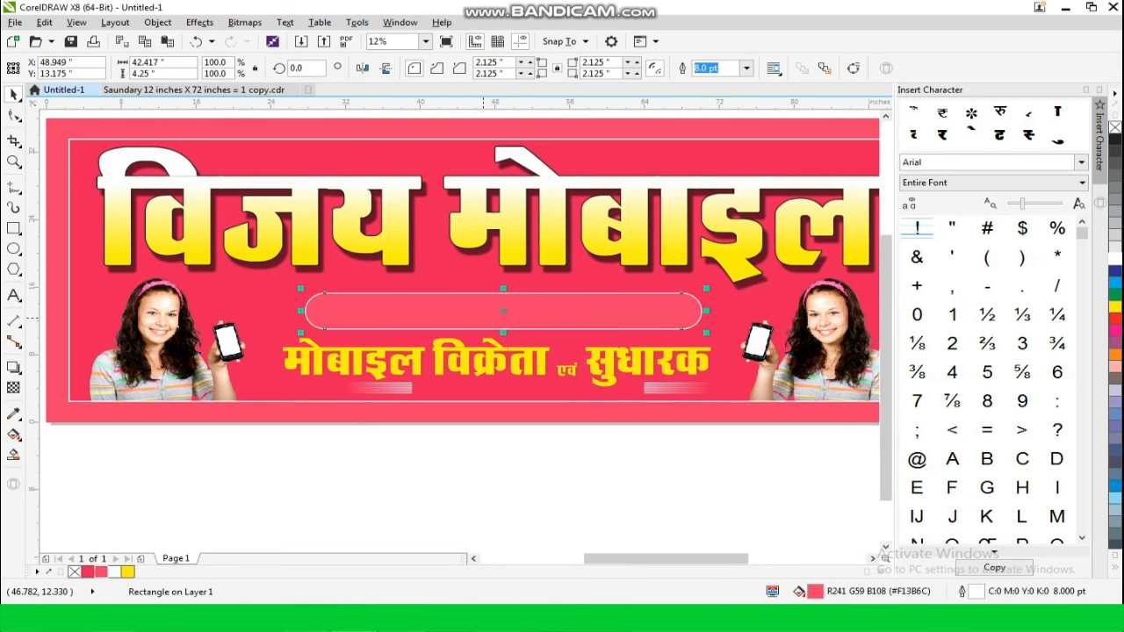
Step: Add a drop shadow to the lower right of the rounded bar with 22 opacity, 15 feather and Multiply mode
click(403, 474)
click(403, 313)
click(13, 368)
click(42, 68)
click(42, 97)
scroll(463, 296, up, 2)
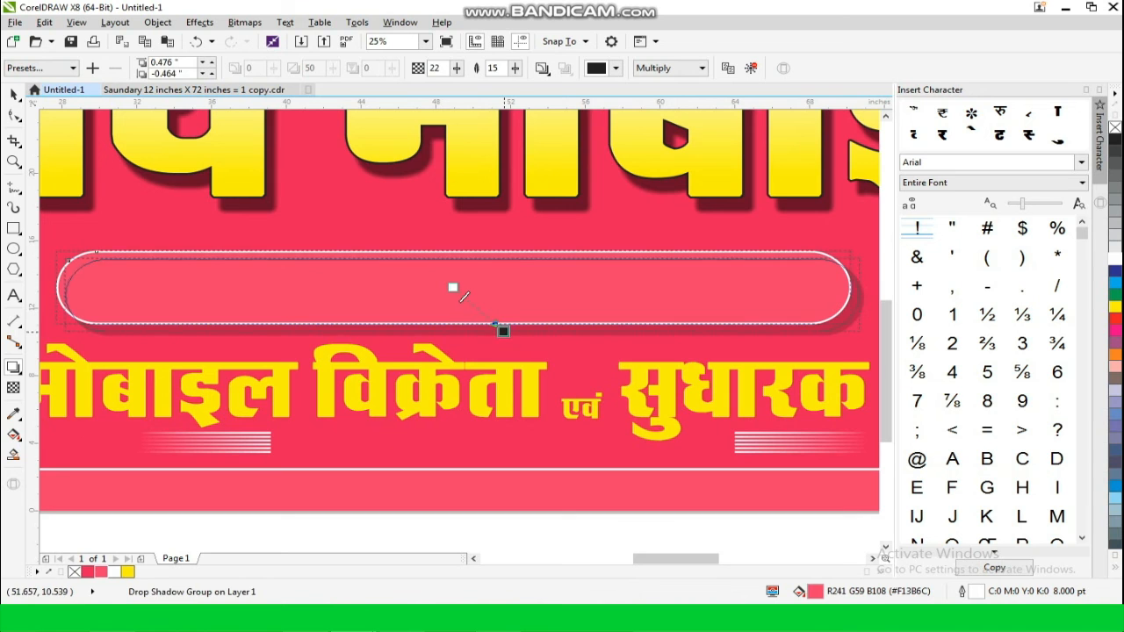
key(space)
Step: Copy the tagline onto the rounded bar, bring it in front, shrink it to about 27.9 by 3.5 inches and colour it white
scroll(470, 326, down, 2)
click(456, 358)
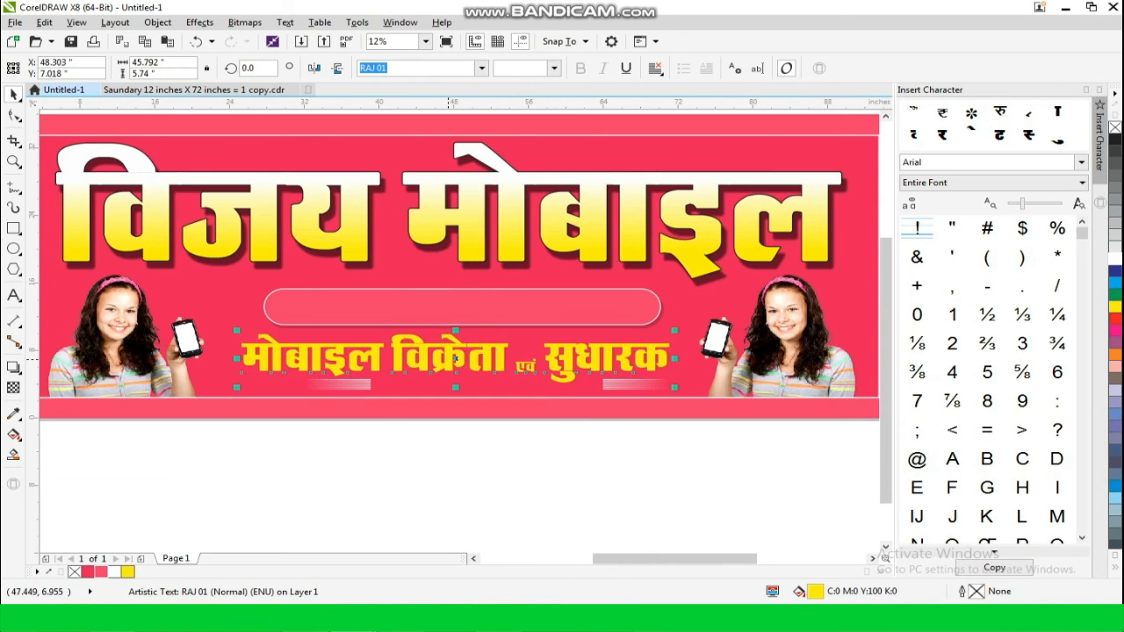
drag(448, 359, 463, 306)
right_click(463, 307)
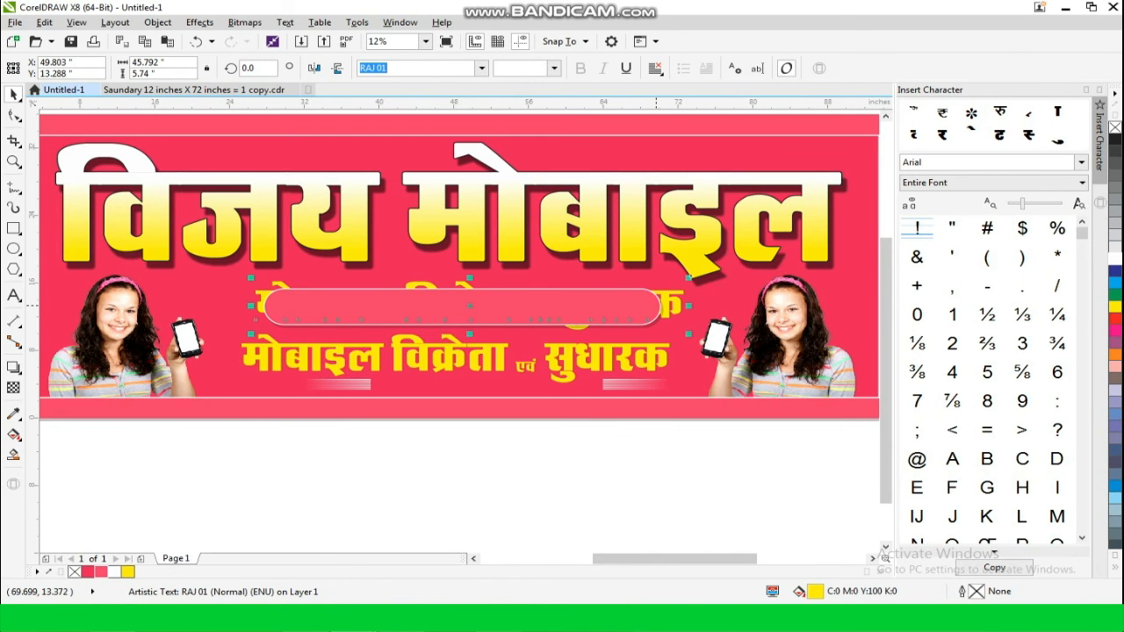
scroll(470, 305, up, 2)
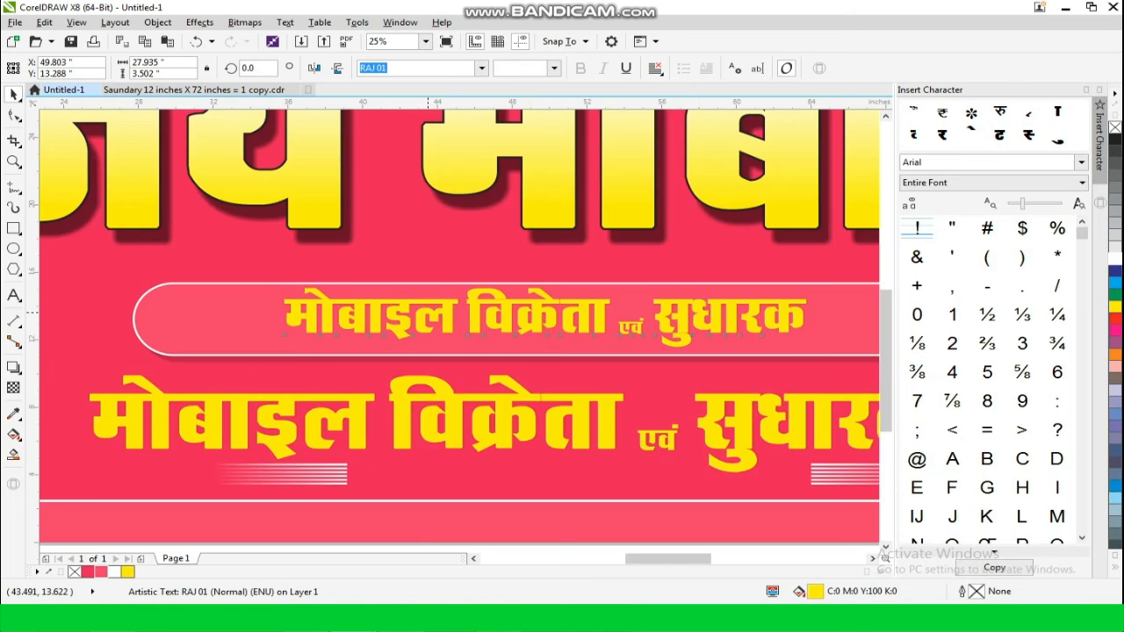
click(1116, 259)
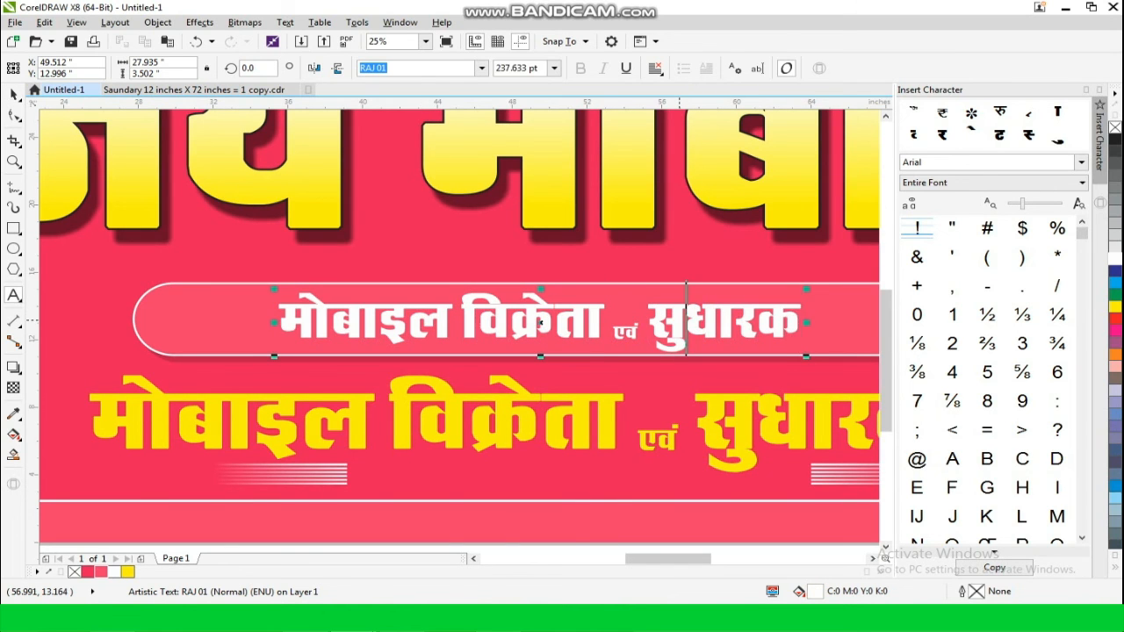
Step: Replace the copied text on the bar with the shop's postal address in Hindi, starting with "पता-"
key(ctrl+a)
text(पता-)
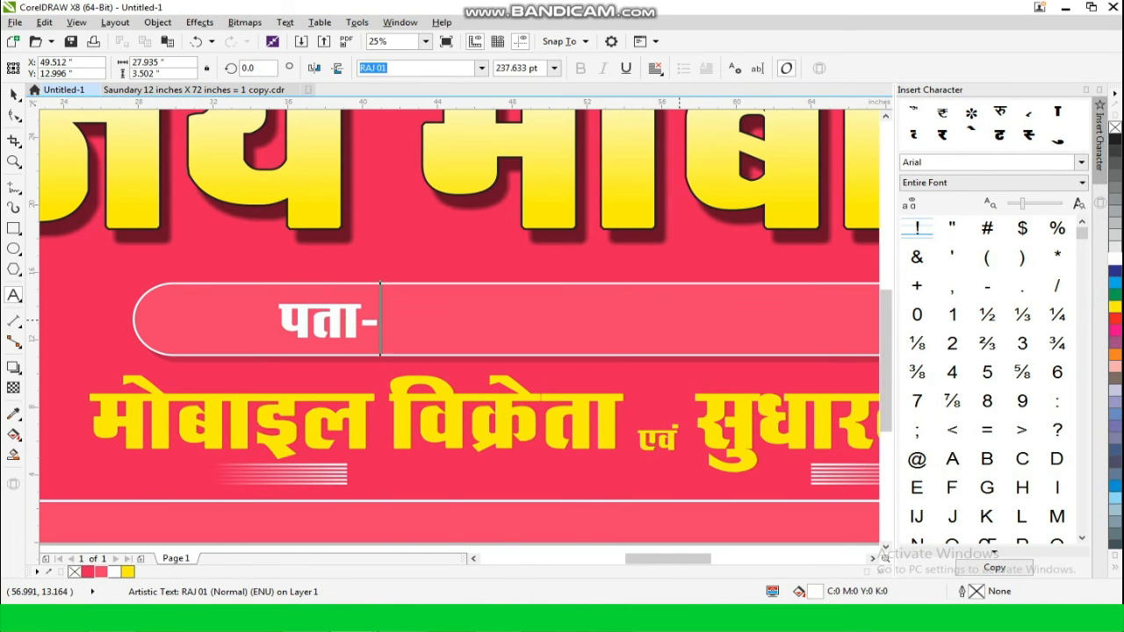
text(गजेन्धर)
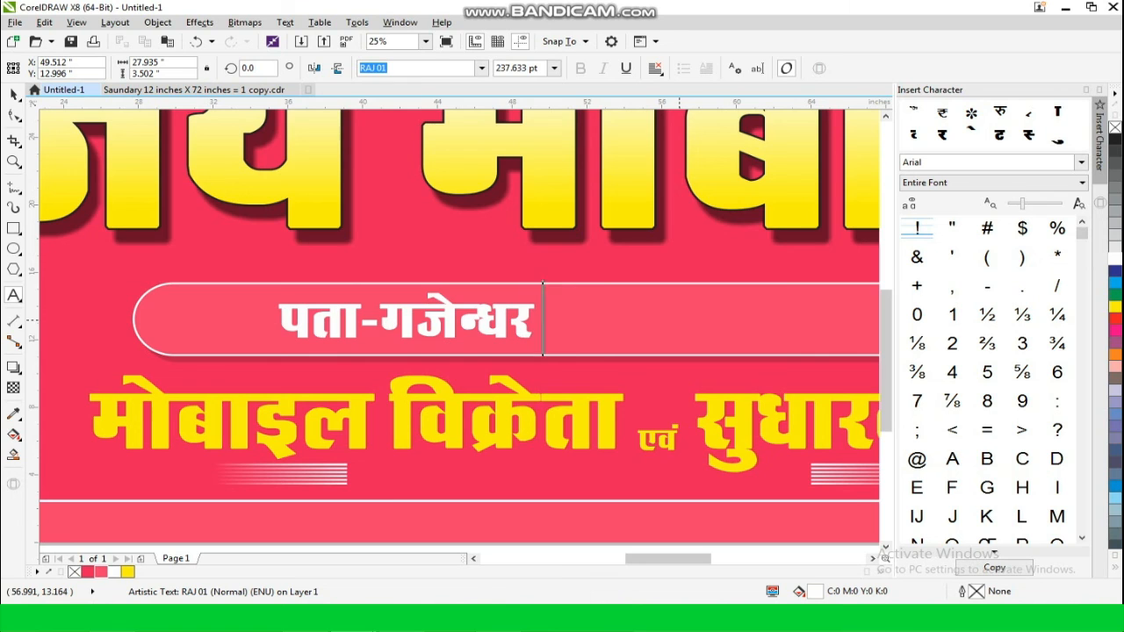
text( पट्टी भेदौरा)
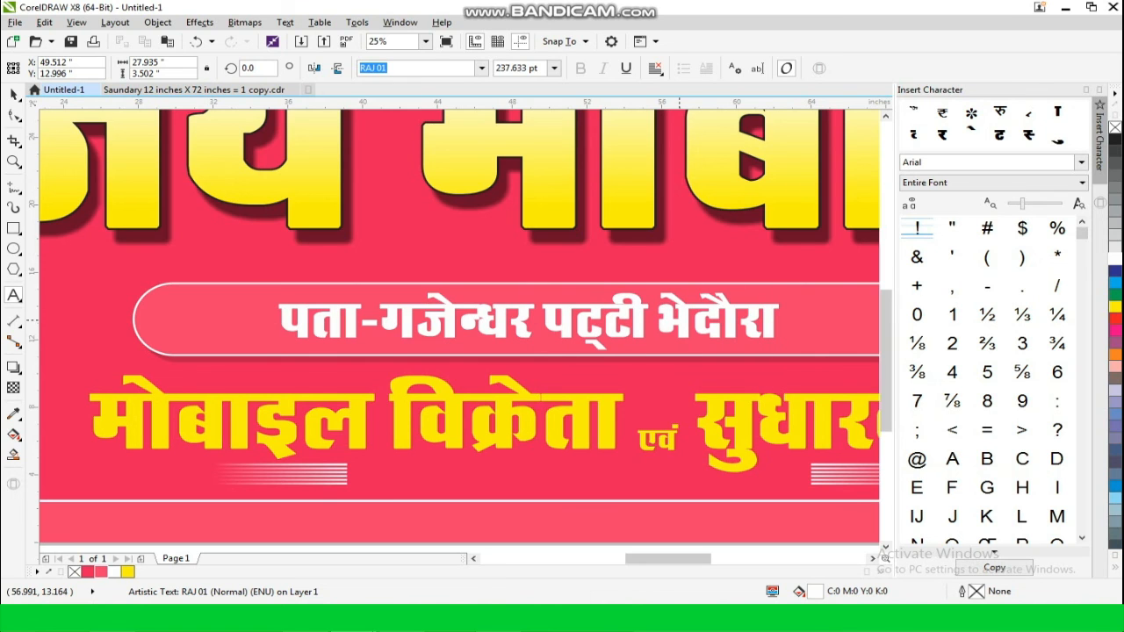
text(,आजमगढ)
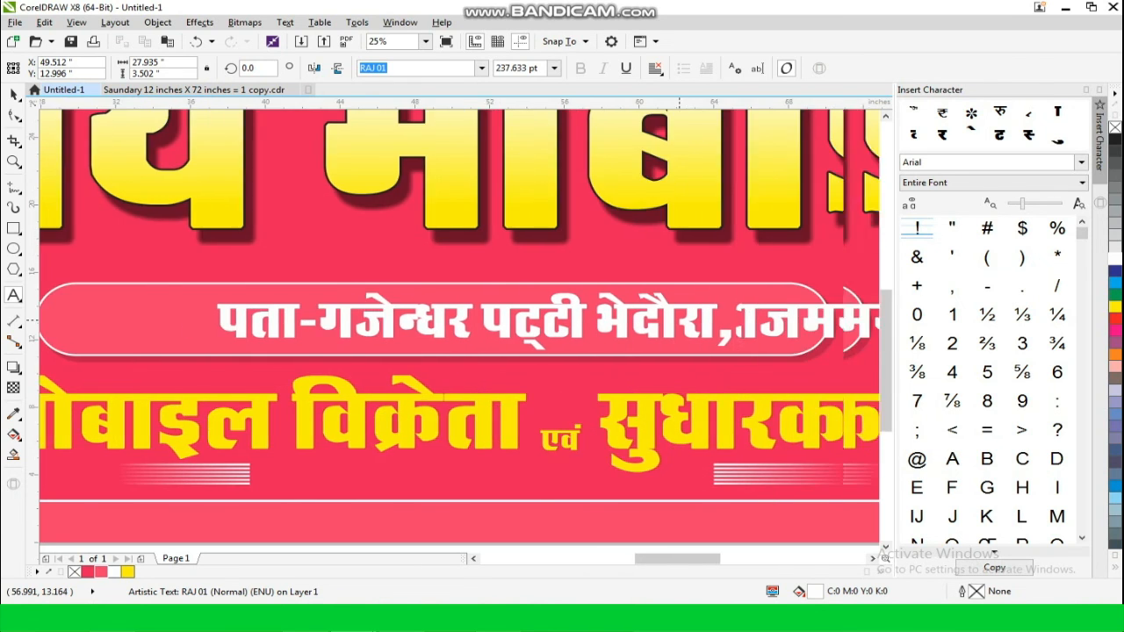
Step: Move the address text left and nudge it until it is centred inside the rounded bar
scroll(488, 379, down, 1)
drag(501, 350, 450, 350)
key(Up)
key(Left)
key(Left)
key(Left)
key(Left)
key(Left)
key(Left)
key(Left)
key(Left)
key(Left)
key(Left)
key(Left)
key(Left)
key(Left)
scroll(446, 351, down, 1)
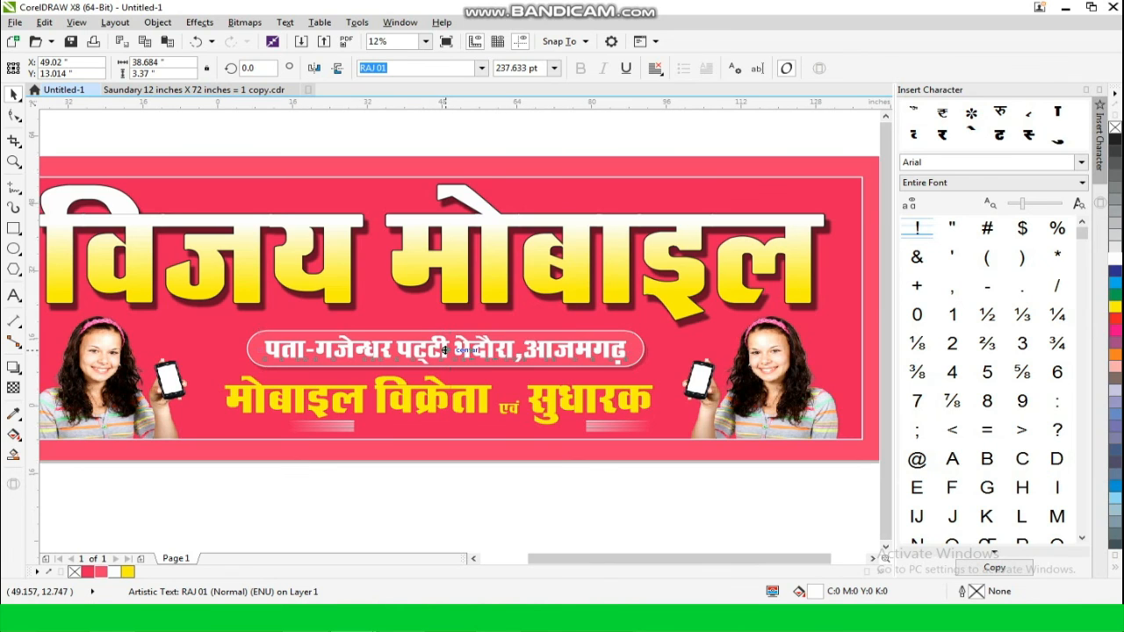